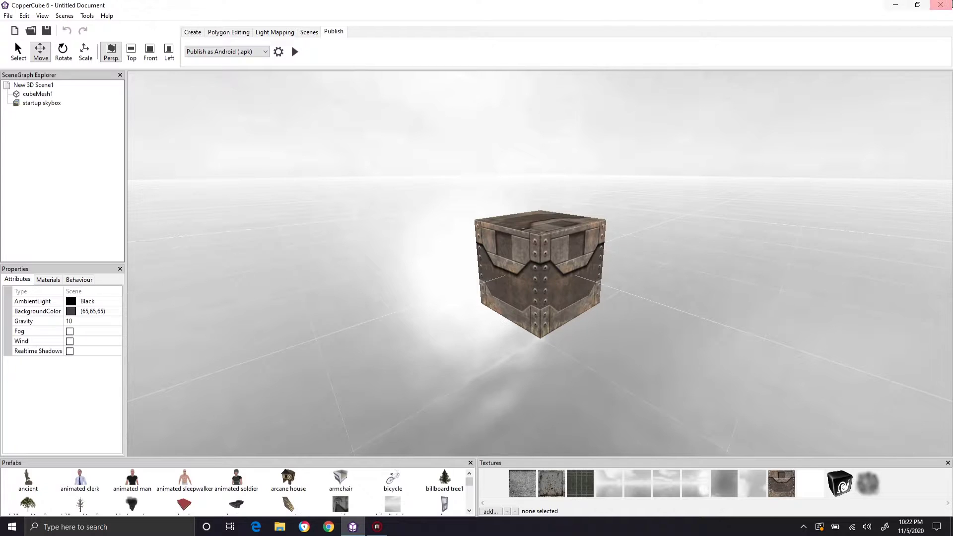
Step: Shrink the editor, select the JDK installer on the desktop, then maximize CopperCube again
key(super+Down)
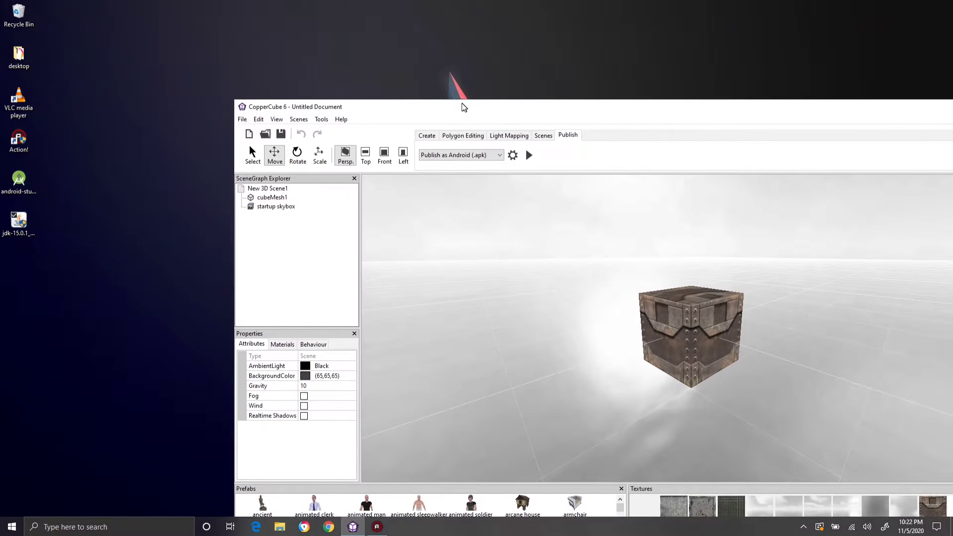
click(27, 236)
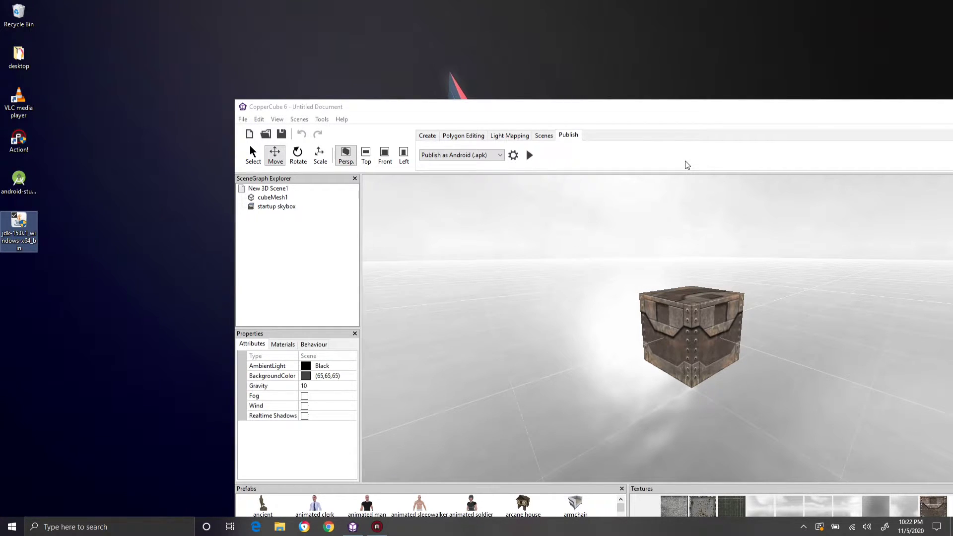
click(713, 123)
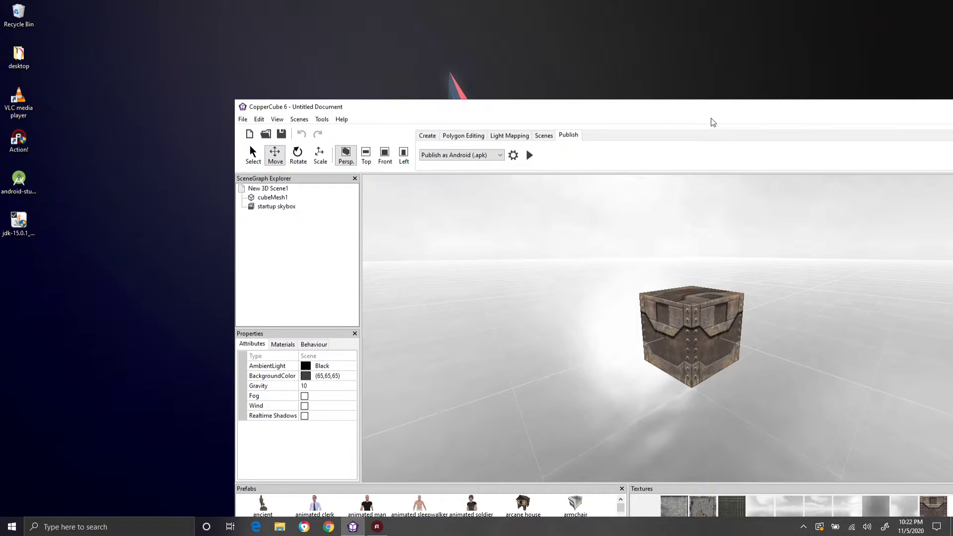
double_click(738, 111)
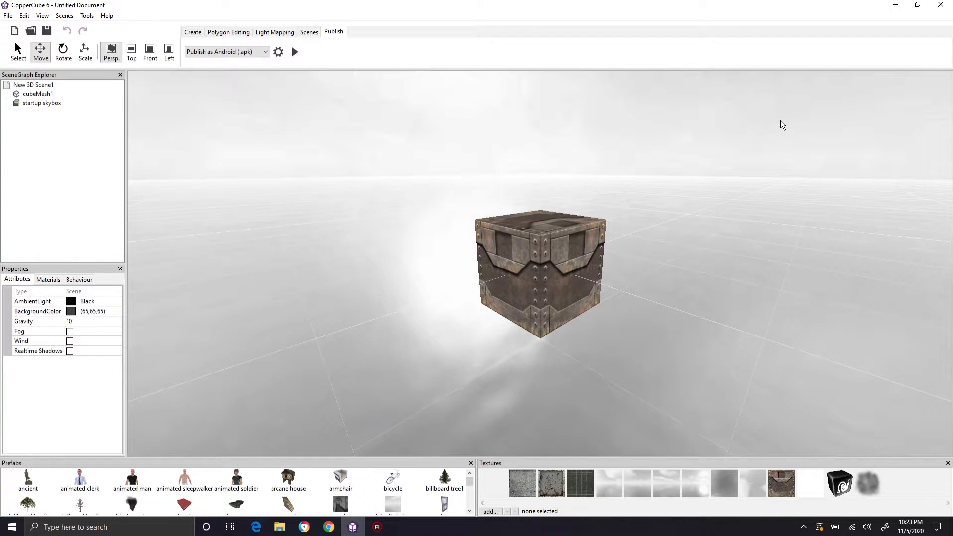
click(212, 51)
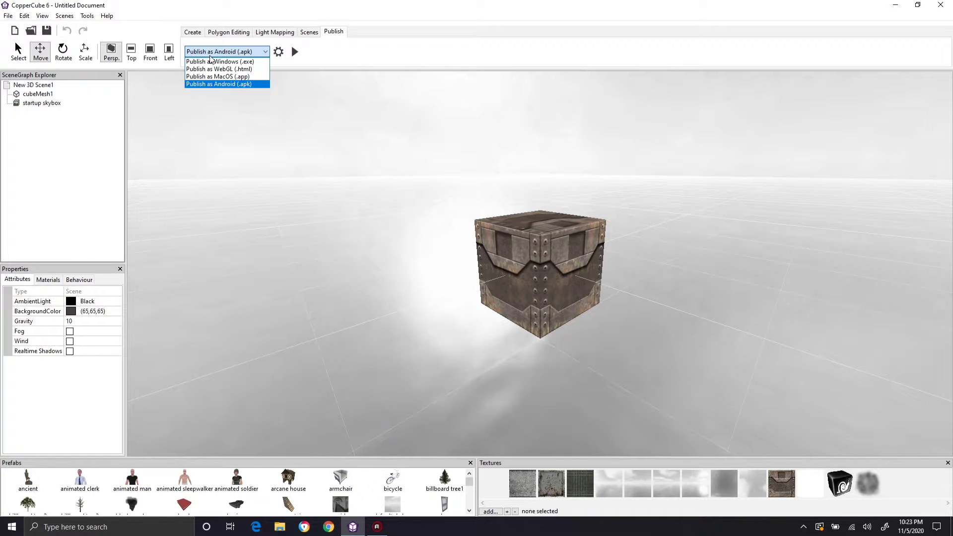
click(233, 84)
click(297, 51)
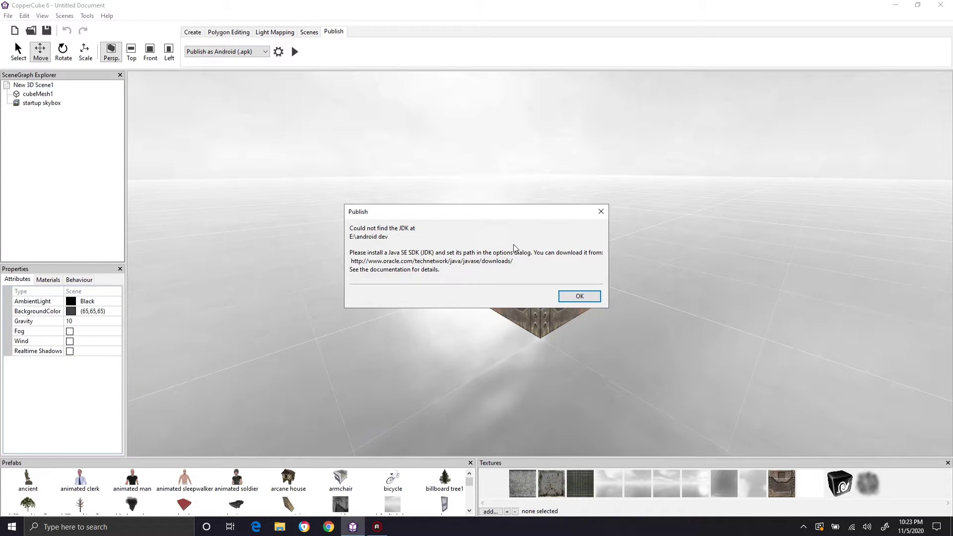
click(601, 212)
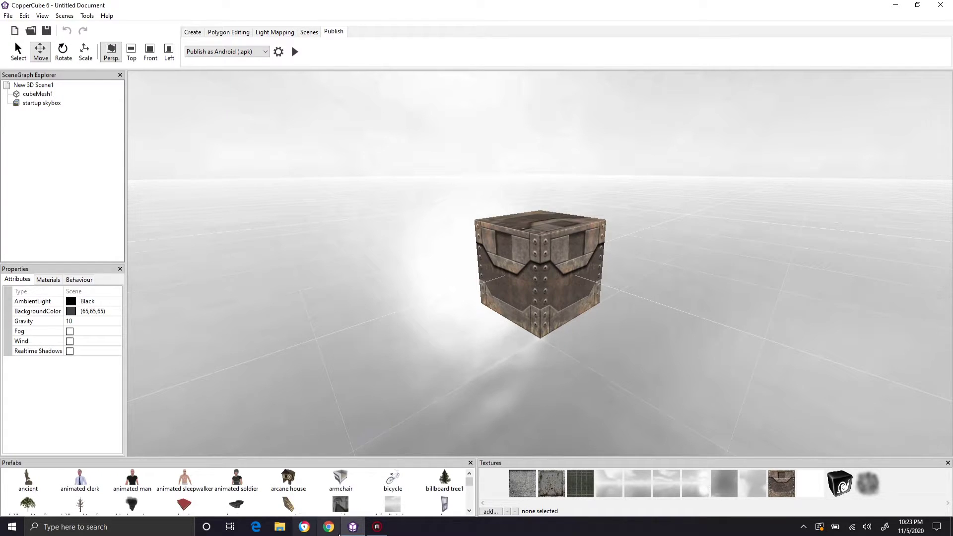
Step: Hide CopperCube, launch the jdk-15.0.1 installer, approve the UAC prompt, and choose reinstall
double_click(733, 4)
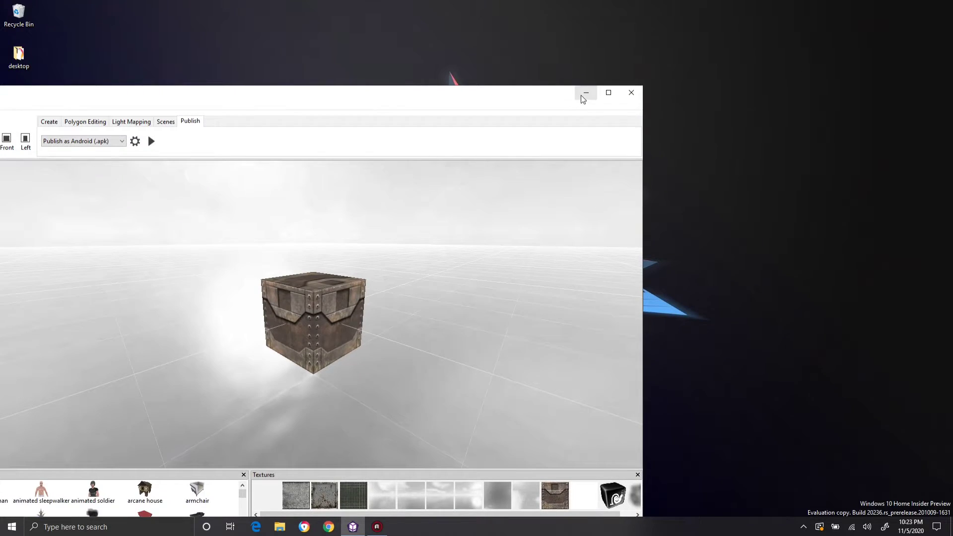
click(584, 96)
double_click(14, 231)
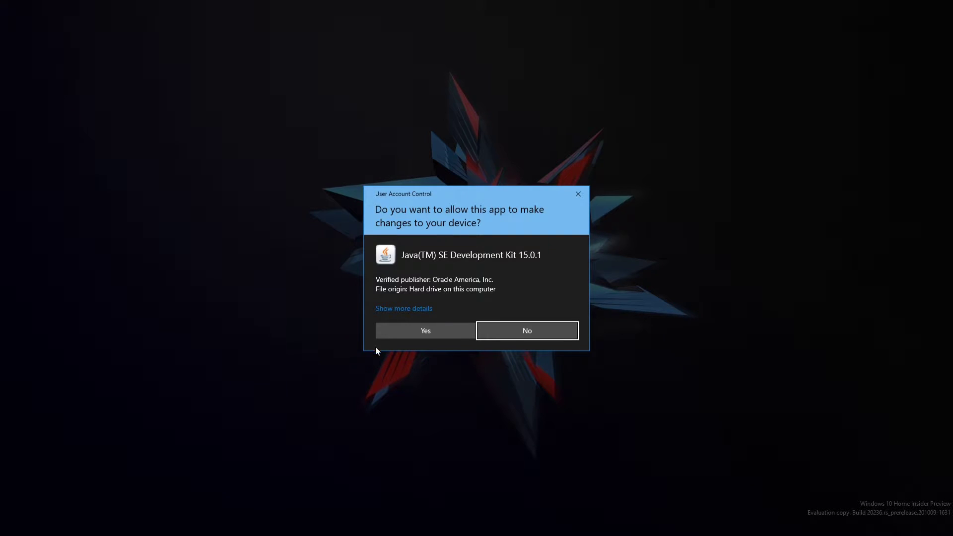
click(405, 330)
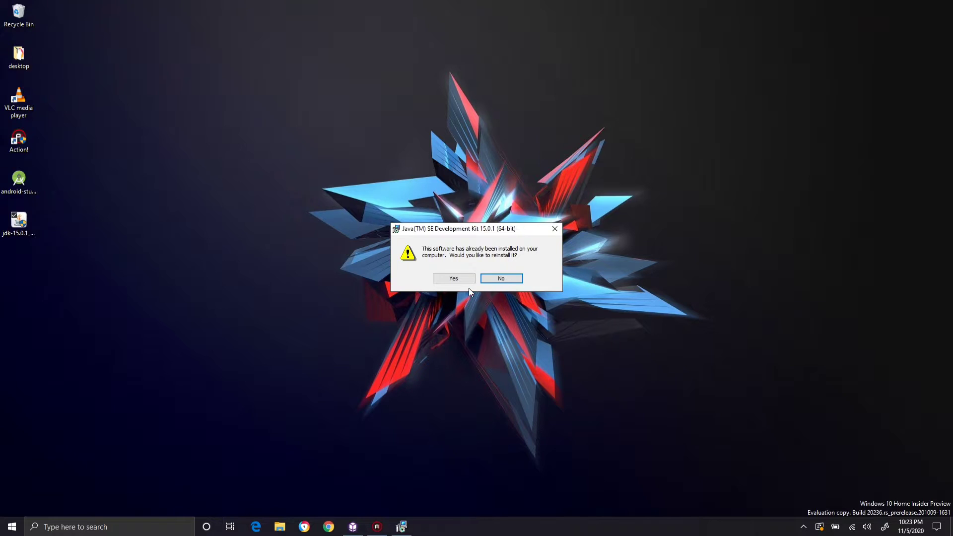
click(454, 279)
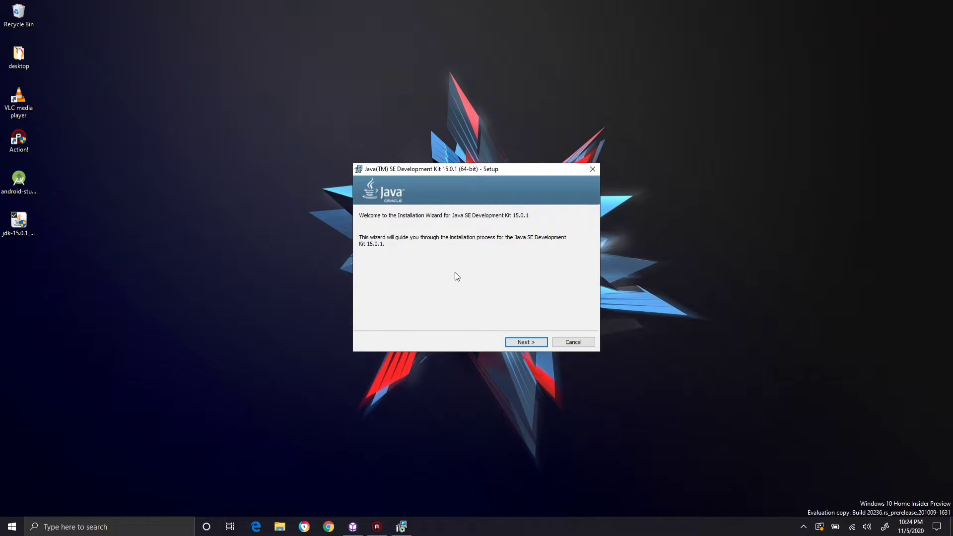
Step: Move past the welcome page and browse the install location to the SDXC Card (E:) drive
click(529, 343)
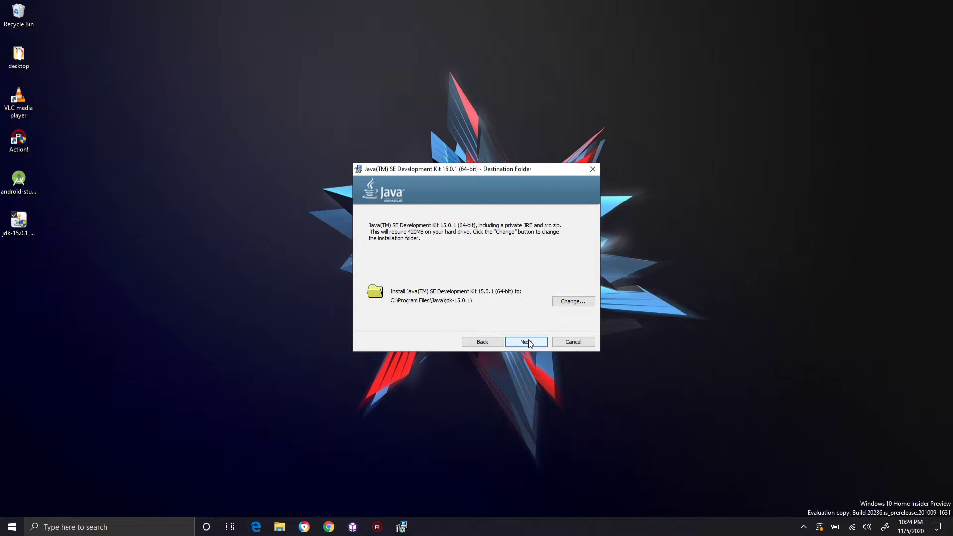
click(585, 300)
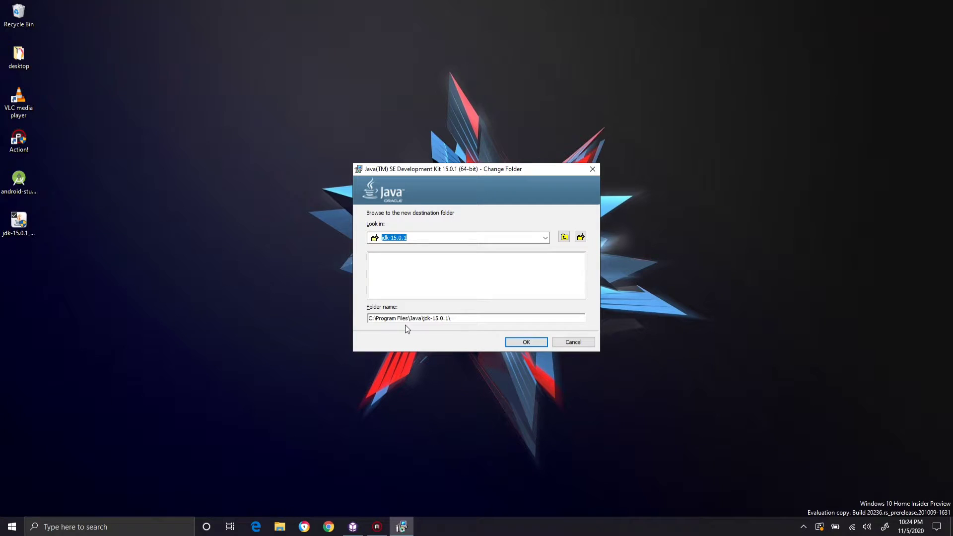
click(545, 238)
click(454, 284)
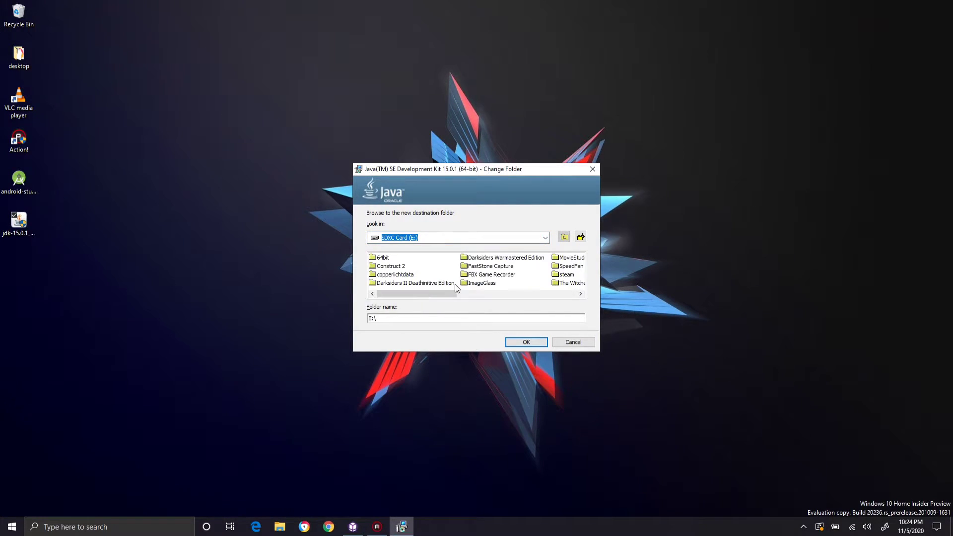
Step: Enter 'android stuff' as the install folder name and confirm with OK
click(398, 320)
text(android stuff)
key(ctrl+a)
key(BackSpace)
drag(390, 293, 365, 302)
click(580, 294)
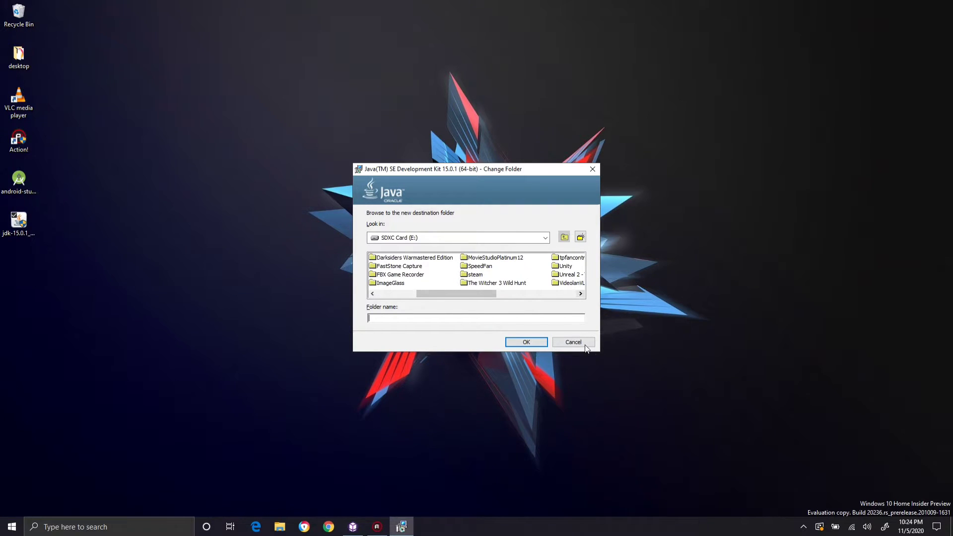
click(580, 293)
click(579, 294)
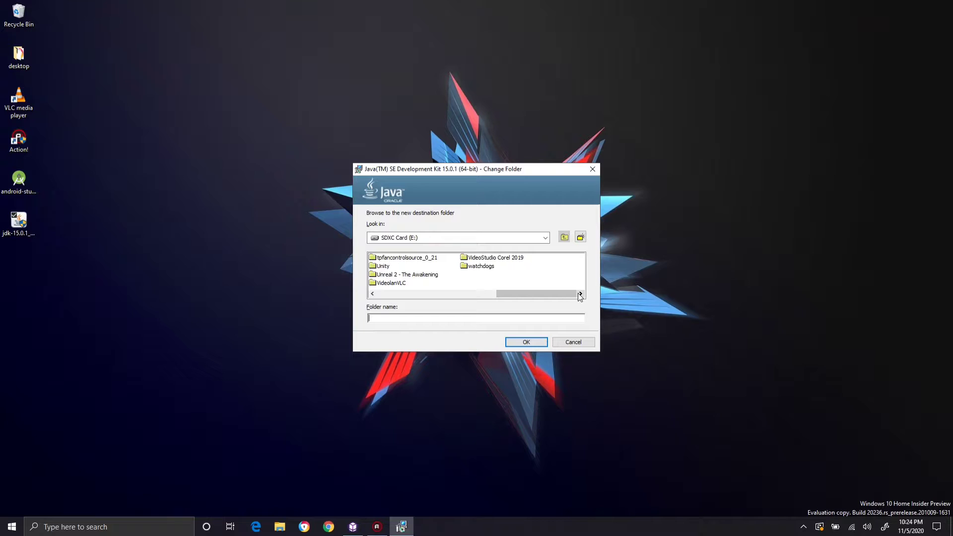
drag(553, 293, 388, 293)
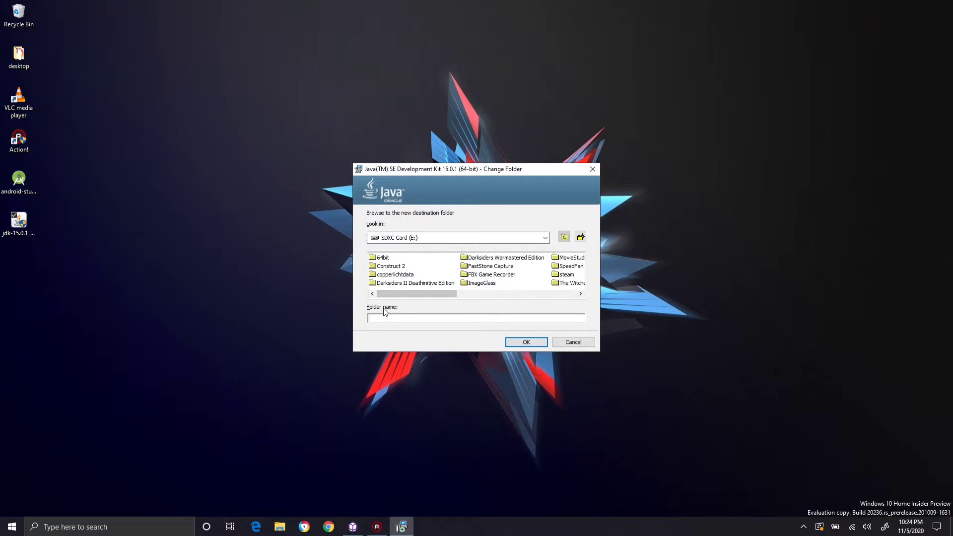
text(android stuff)
click(524, 342)
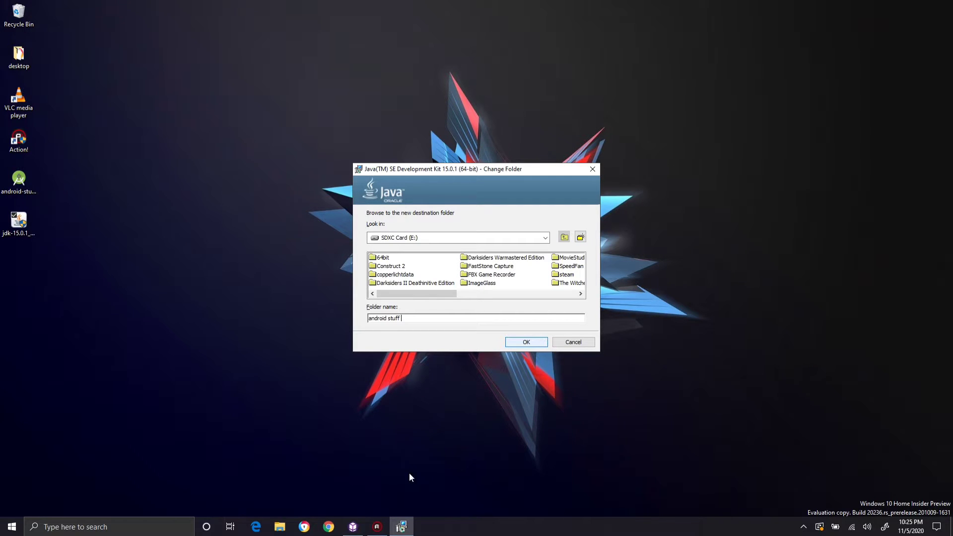
Step: Rearrange the CopperCube and installer windows so both installer dialogs are visible
click(353, 527)
click(353, 526)
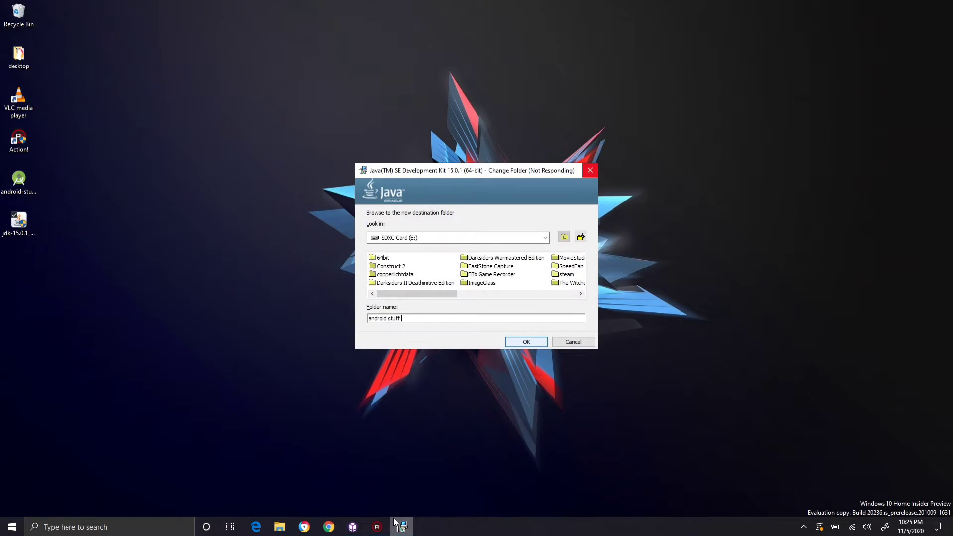
drag(450, 171, 661, 166)
drag(474, 174, 324, 179)
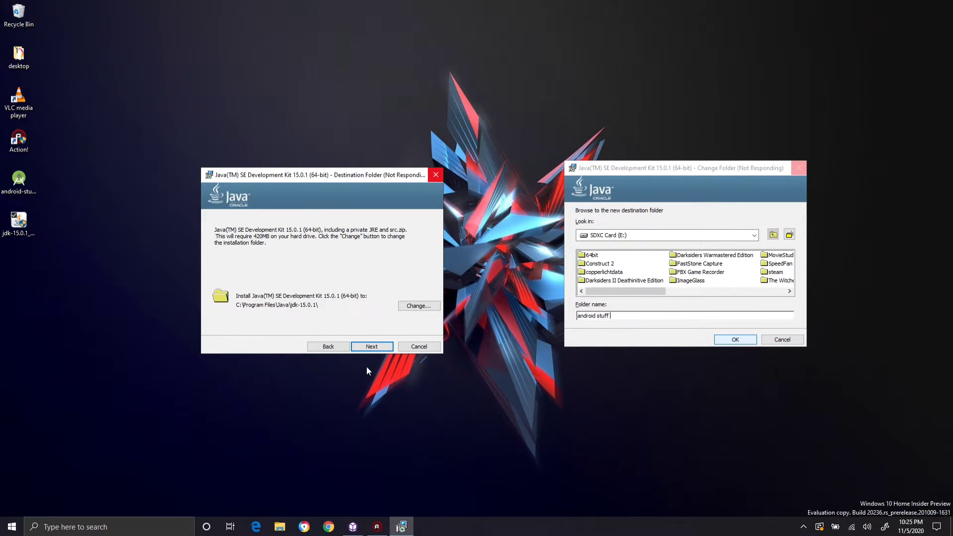
click(372, 347)
click(353, 527)
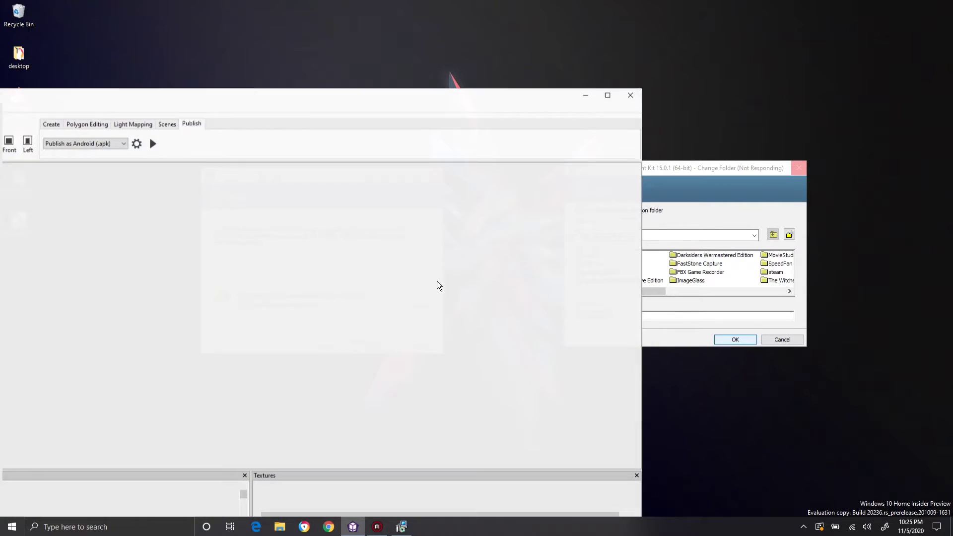
click(607, 95)
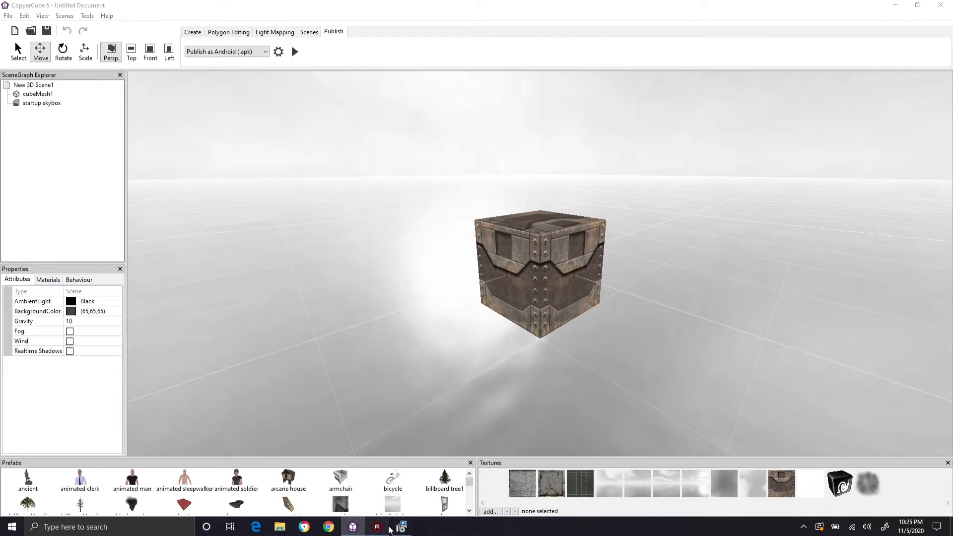
click(391, 528)
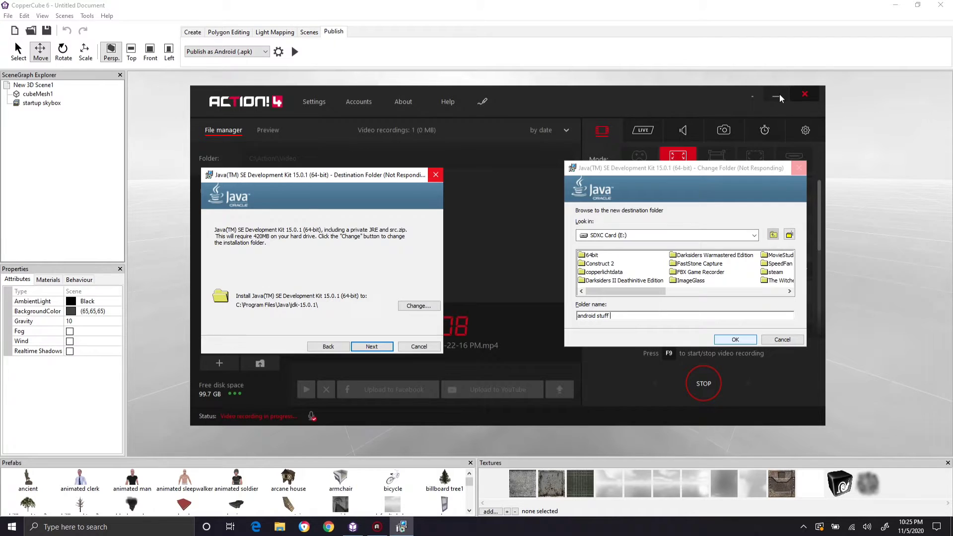
click(776, 95)
drag(374, 176, 441, 143)
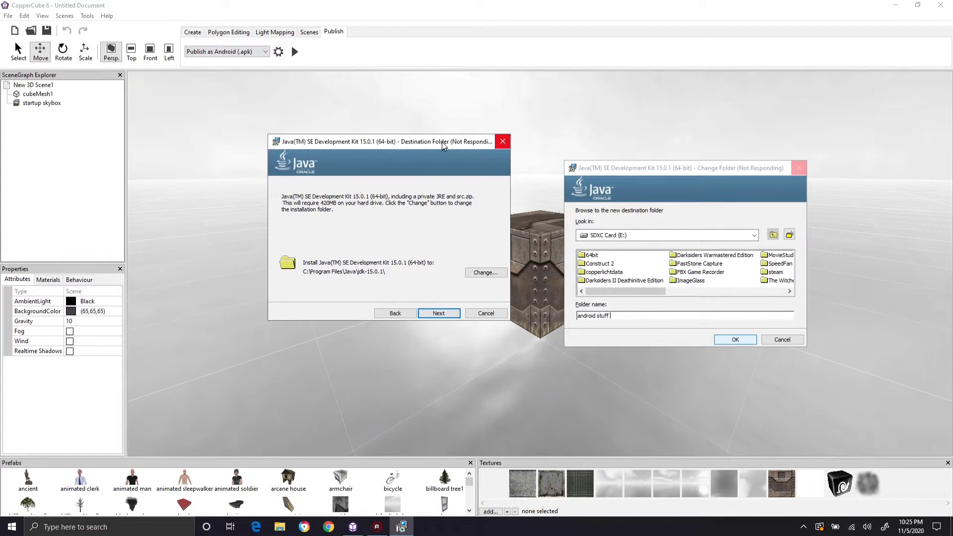
Step: Acknowledge the Error 1314 unavailable-path message and close the Change Folder dialog
click(439, 313)
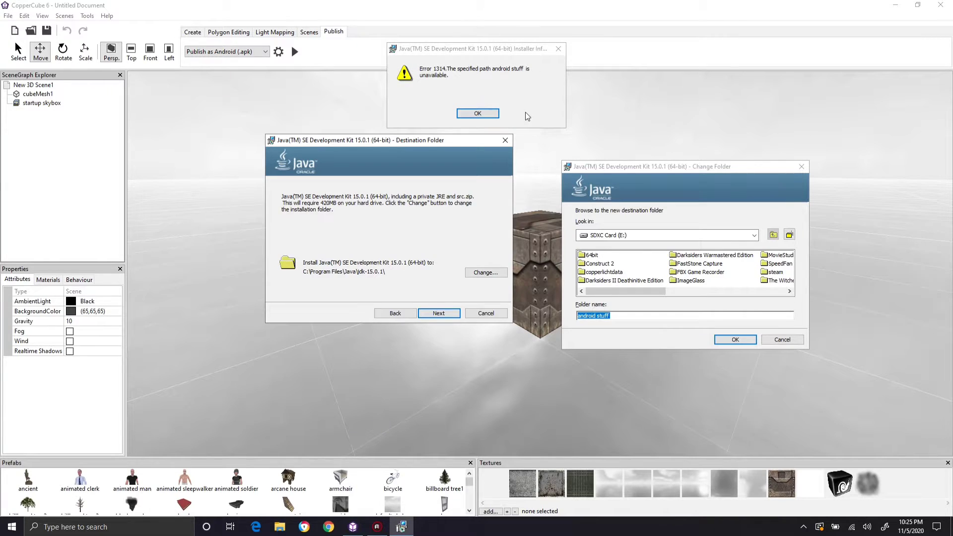
click(489, 112)
click(505, 141)
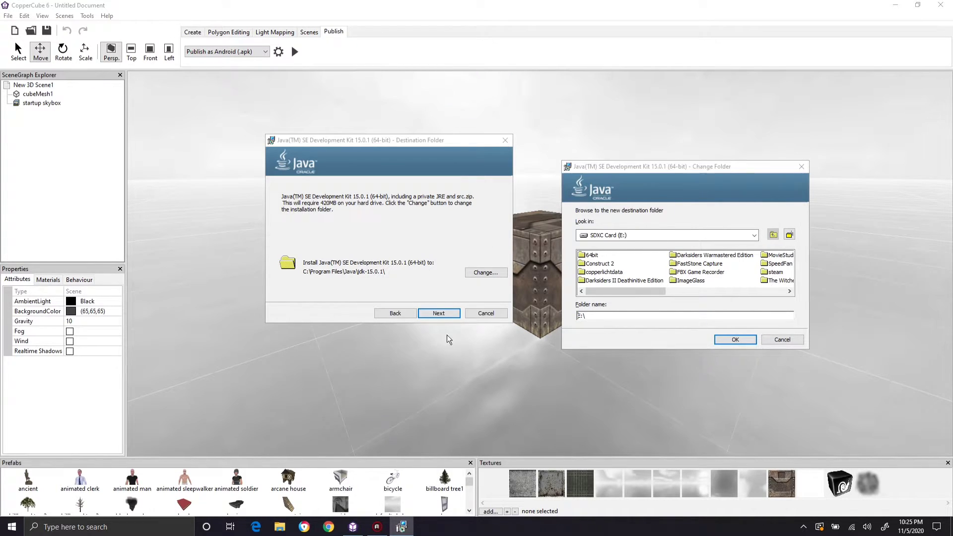
click(475, 312)
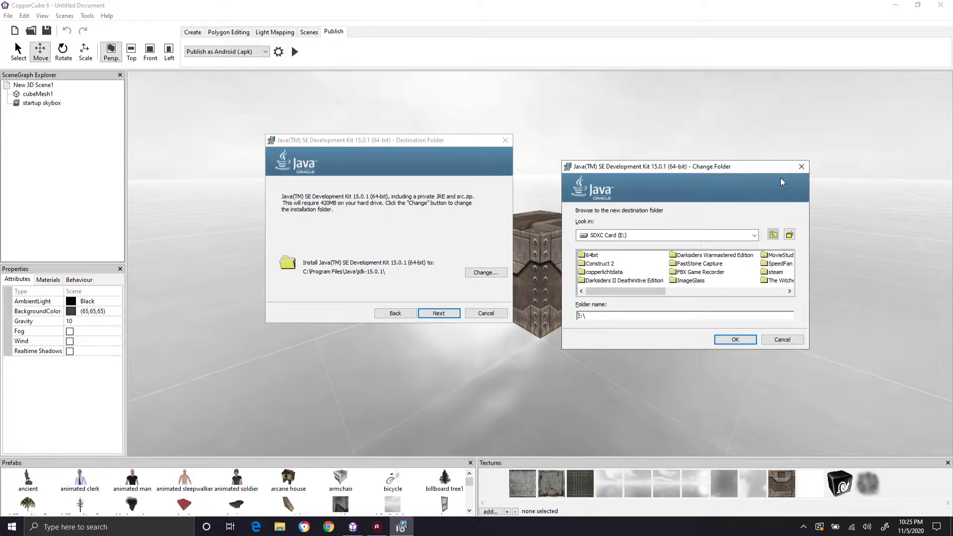
click(807, 168)
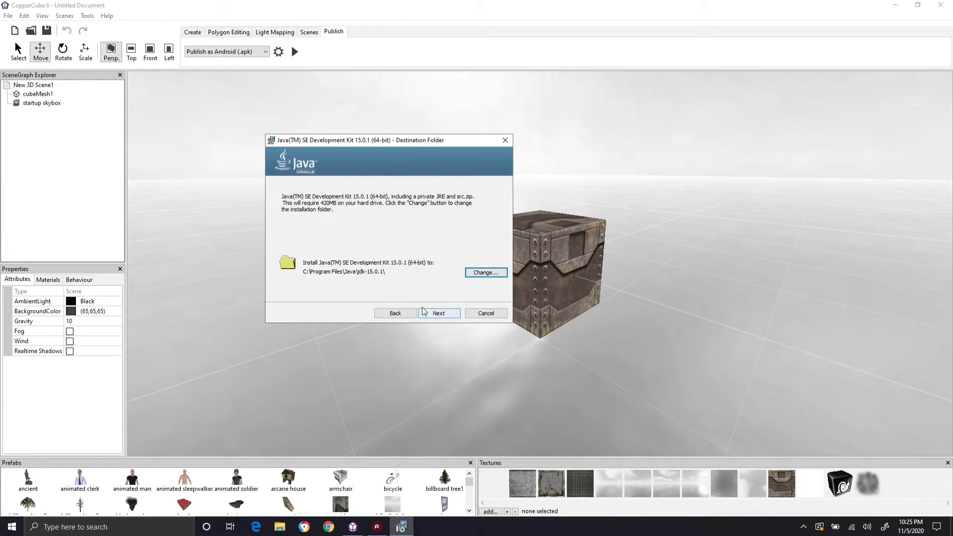
Step: Choose E:\androidstuff on SDXC Card (E:) as the install folder and install JDK 15.0.1
click(486, 273)
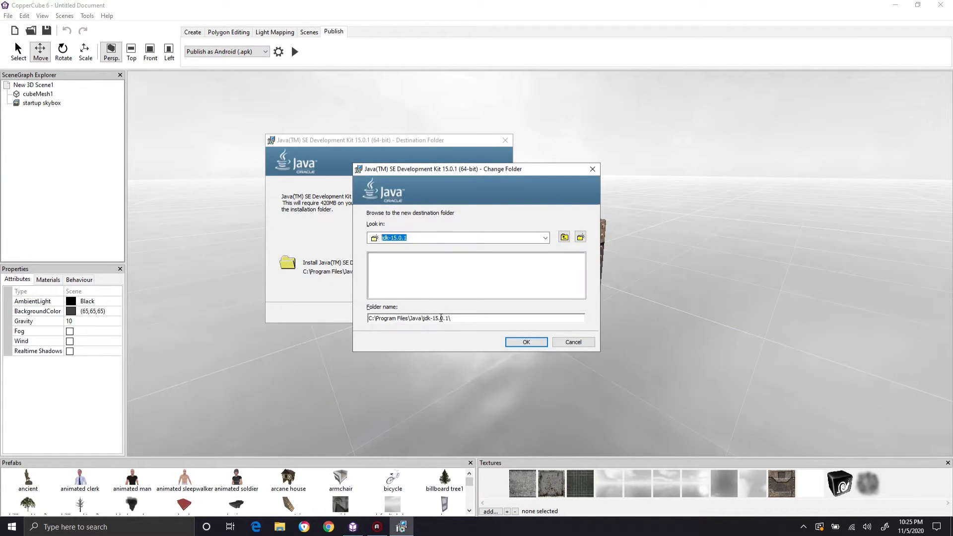
click(545, 238)
click(453, 285)
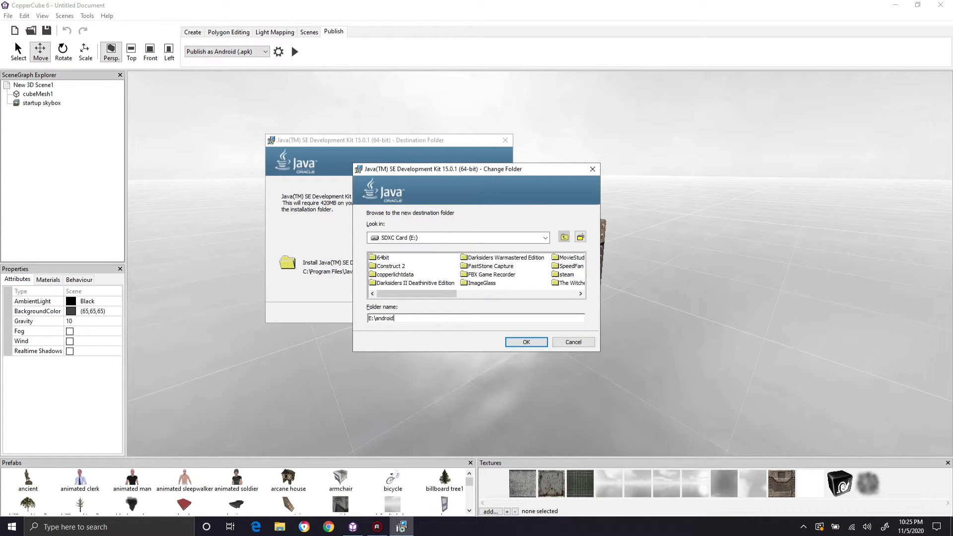
key(Return)
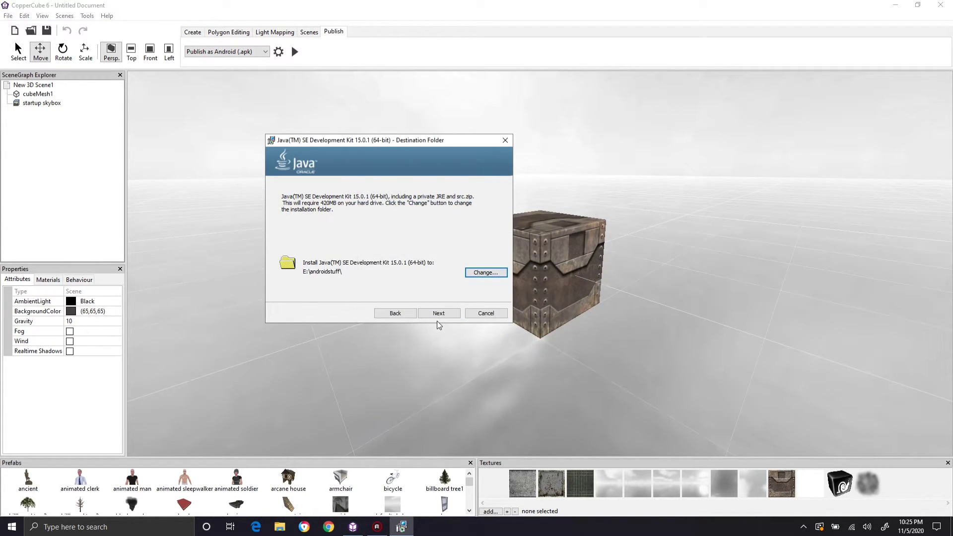
click(438, 314)
click(438, 314)
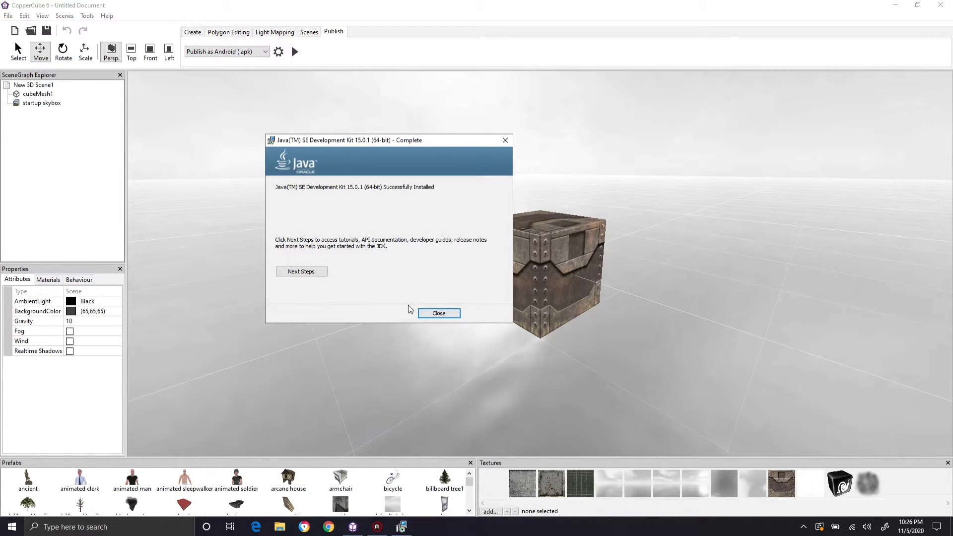
Step: Close the finished installer and open the Android SDK settings in CopperCube's Publishing settings
click(438, 314)
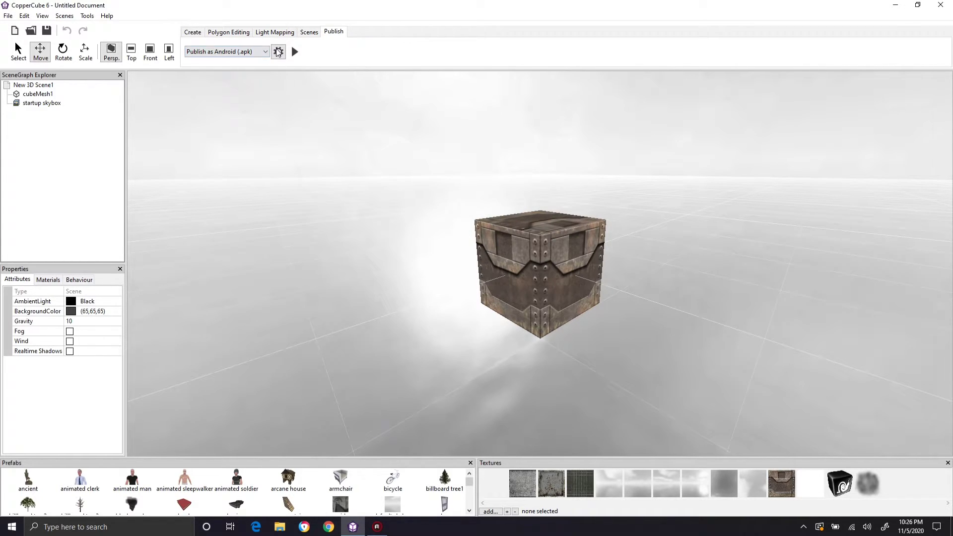
click(278, 52)
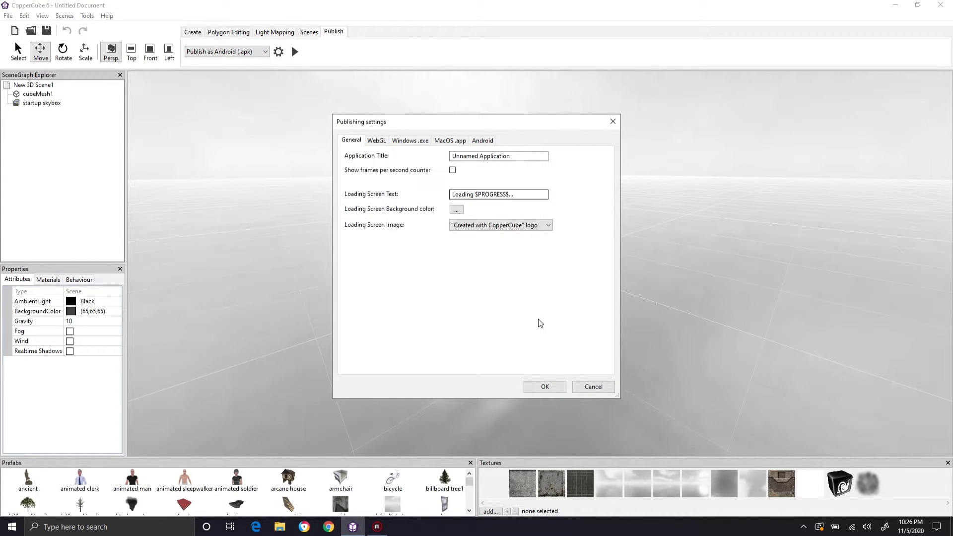
click(483, 141)
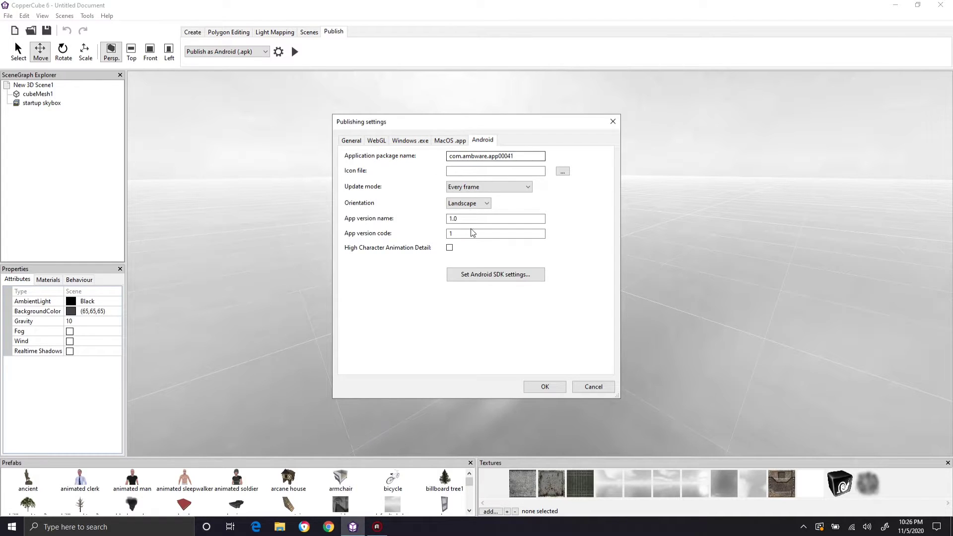
click(519, 274)
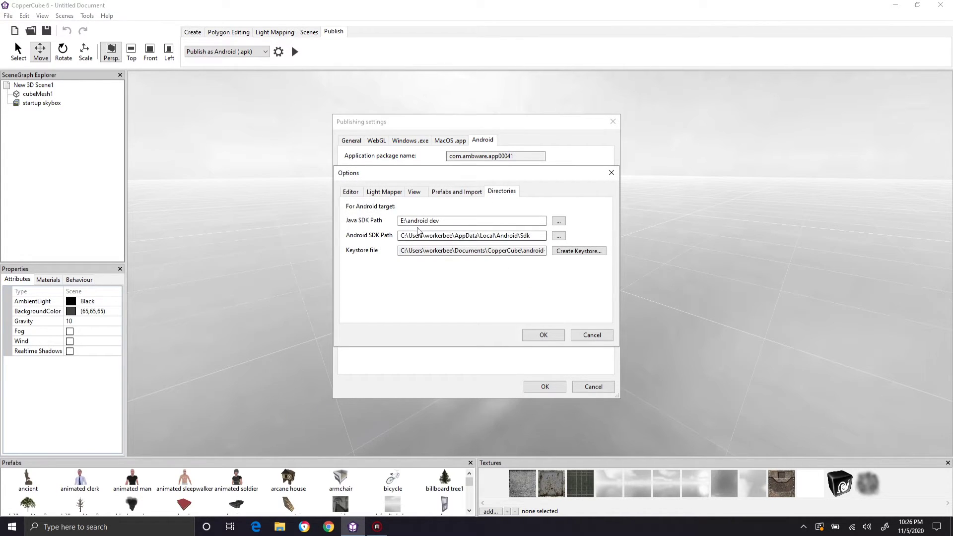
Step: In File Explorer, open E:\androidstuff and select its path in the address bar for copying
click(280, 528)
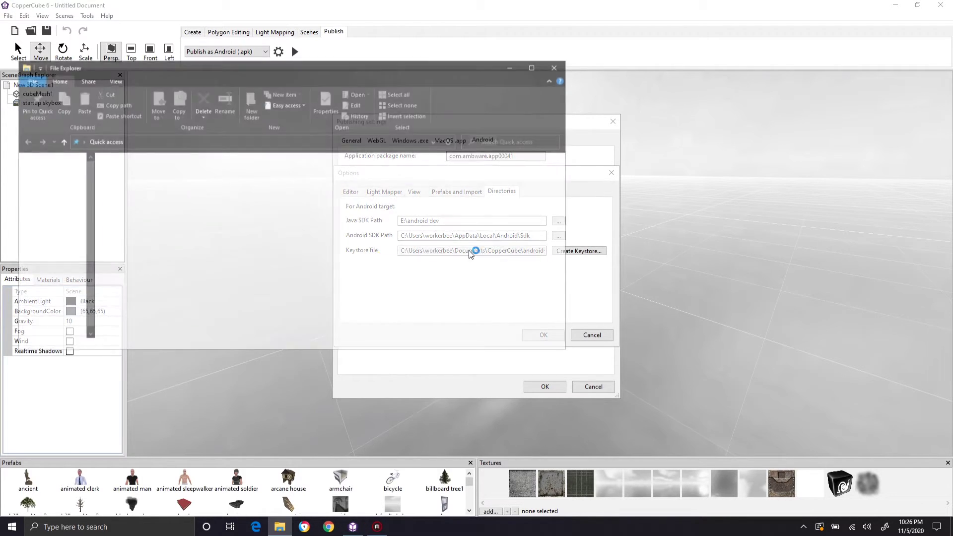
scroll(82, 318, down, 1)
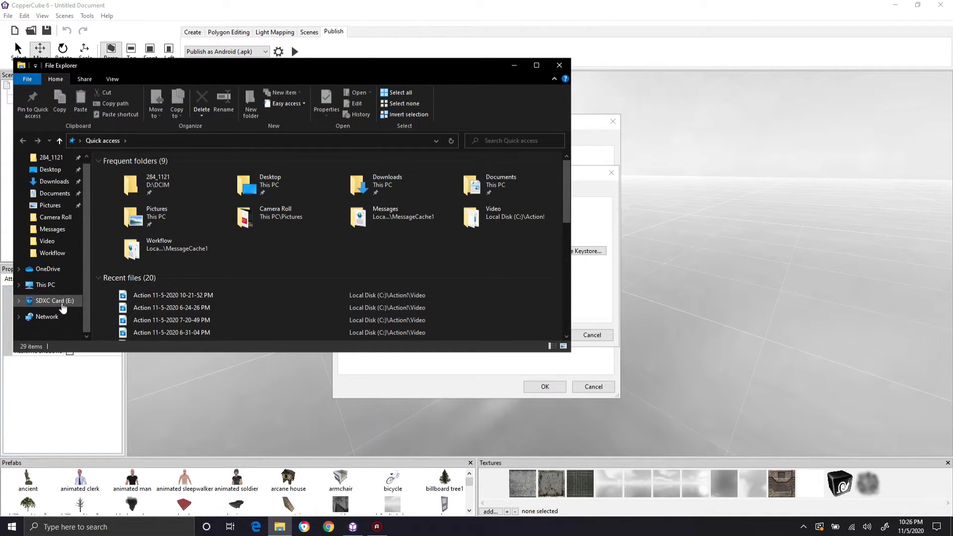
click(56, 301)
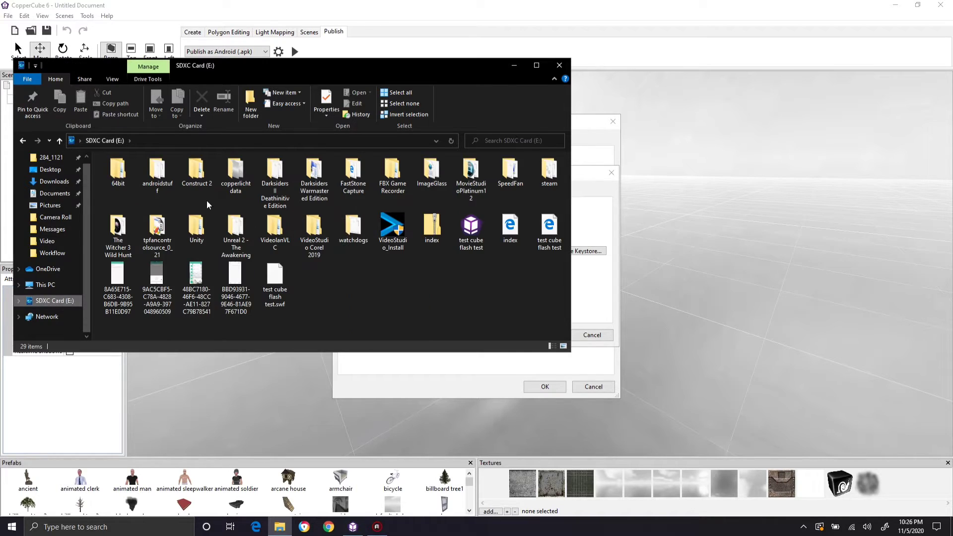
double_click(168, 175)
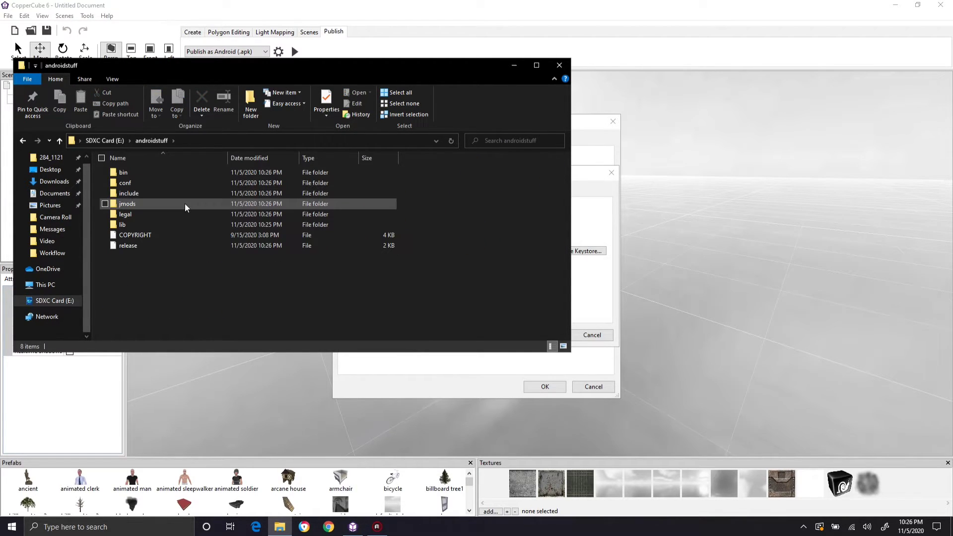
click(320, 142)
key(ctrl+c)
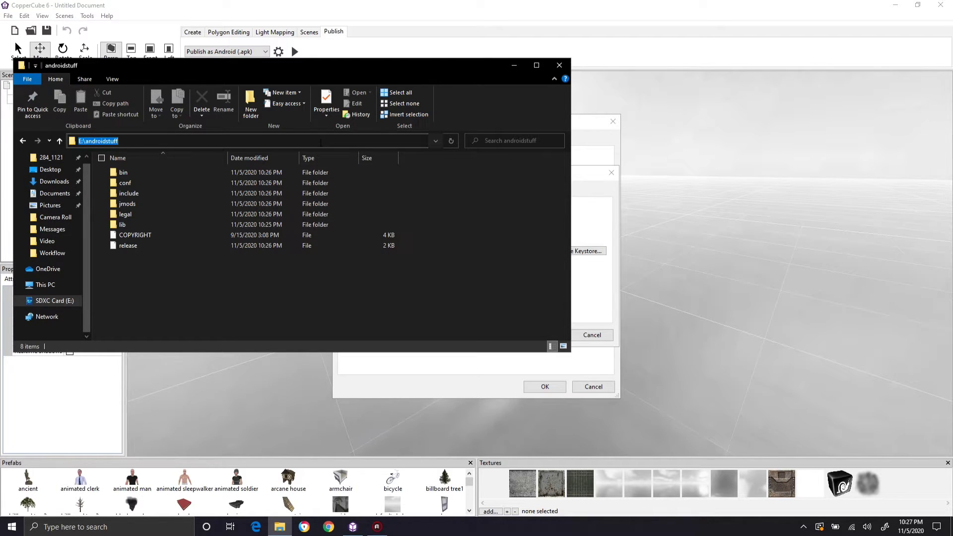
Step: Paste E:\androidstuff as the Java SDK Path and confirm both the Options and Publishing settings
click(516, 66)
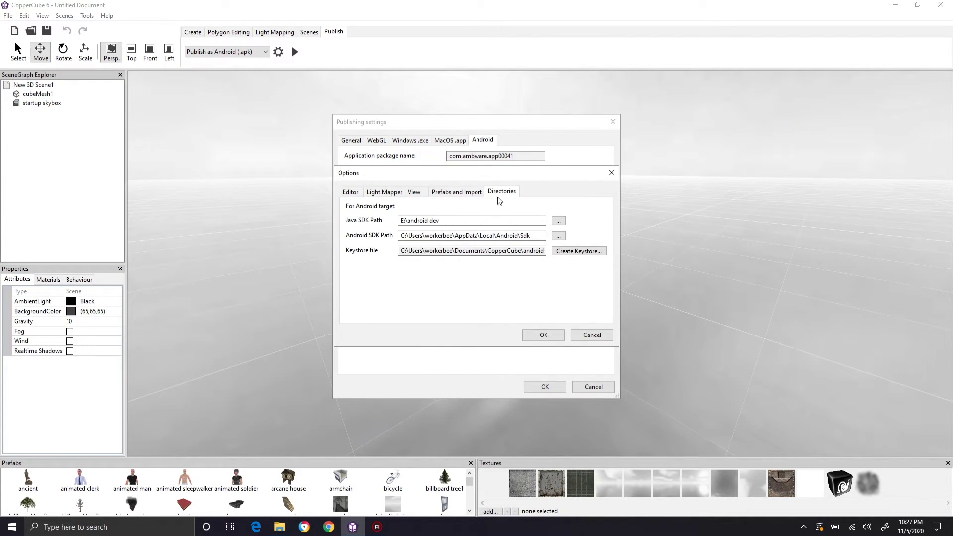
click(558, 220)
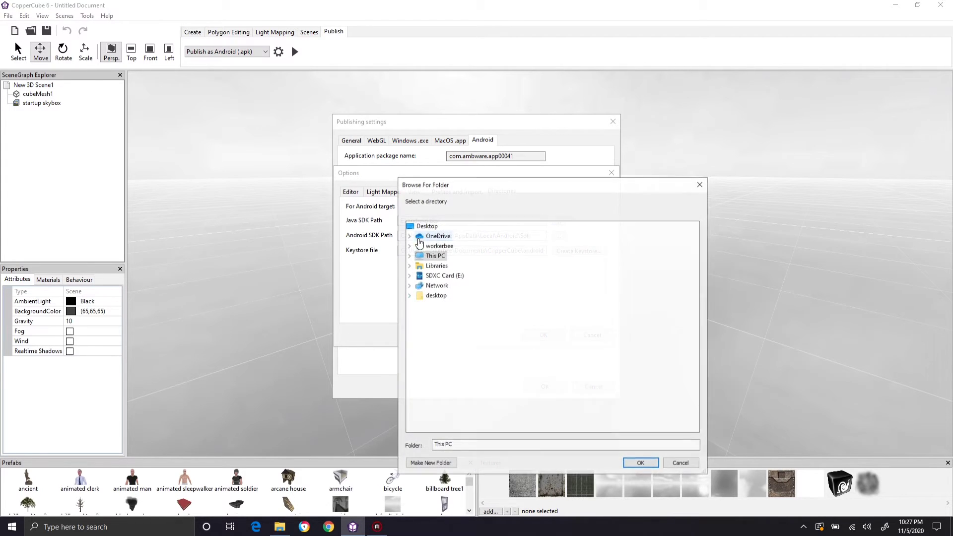
drag(483, 445, 293, 436)
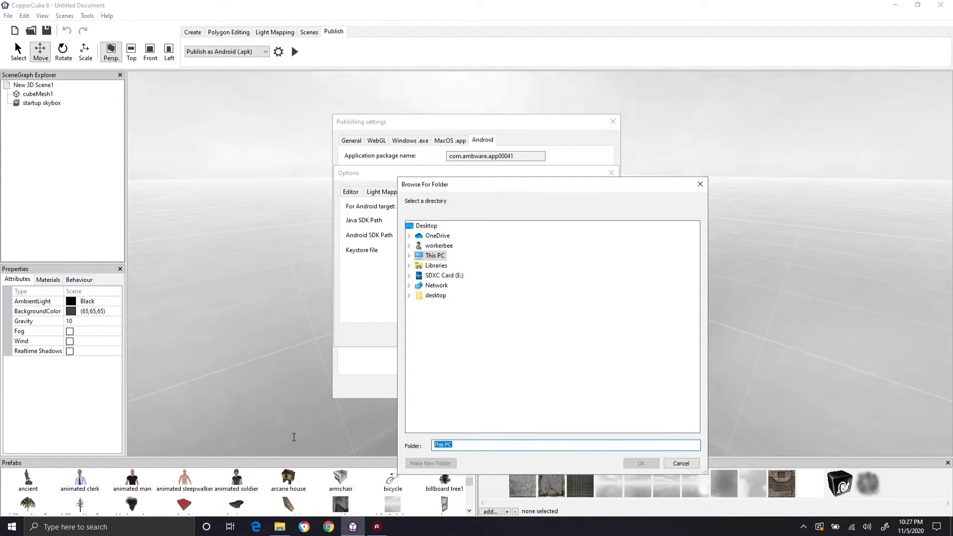
key(ctrl+v)
key(Return)
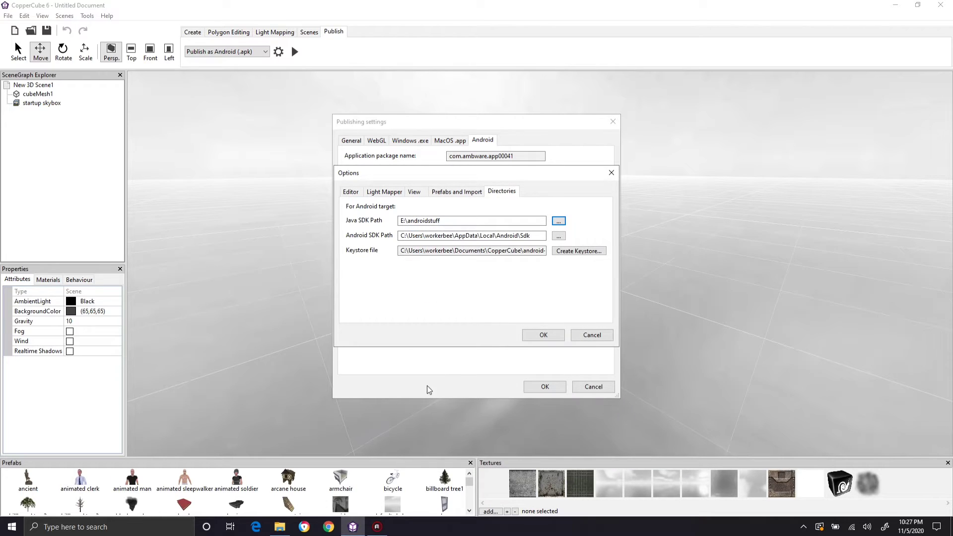
click(543, 336)
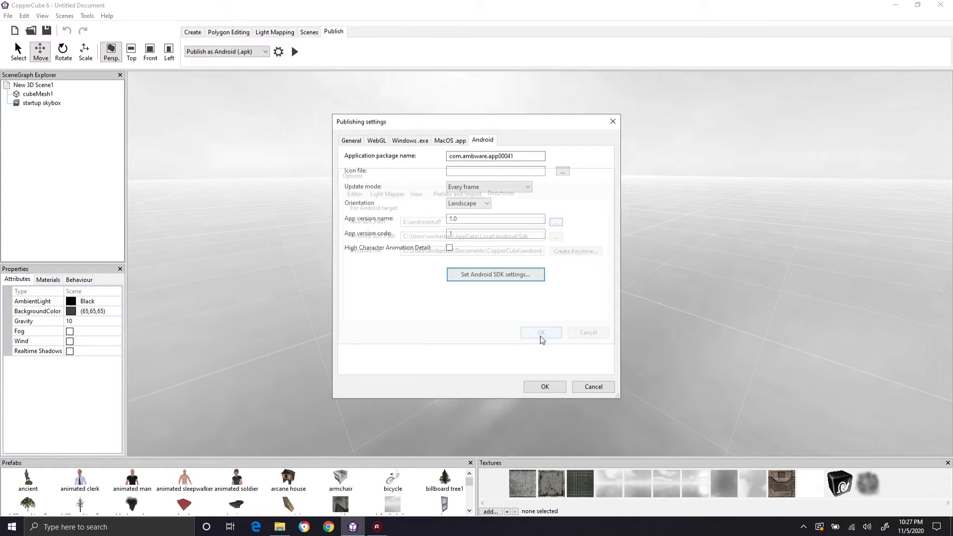
click(544, 386)
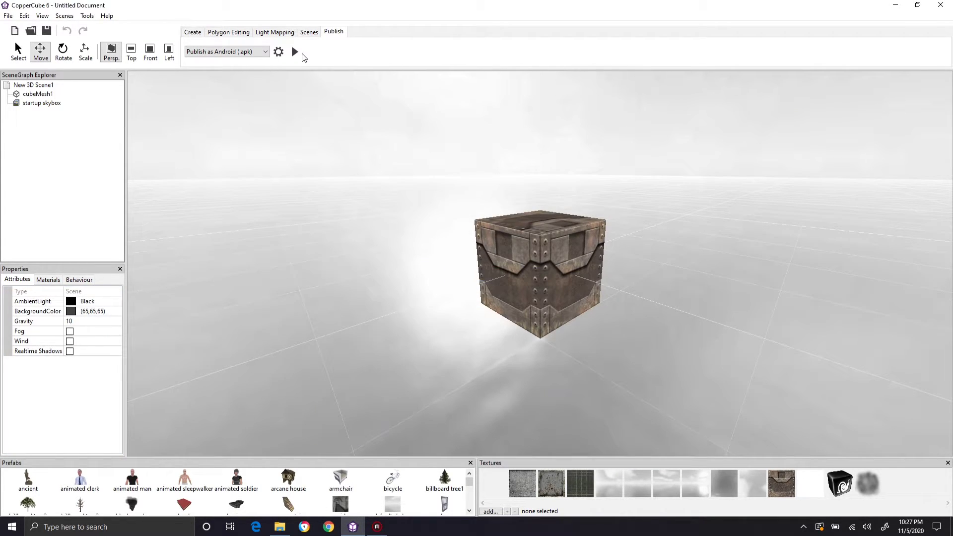
Step: Publish the scene to coppercube.apk, dismiss the success message, and minimize the editor
click(295, 52)
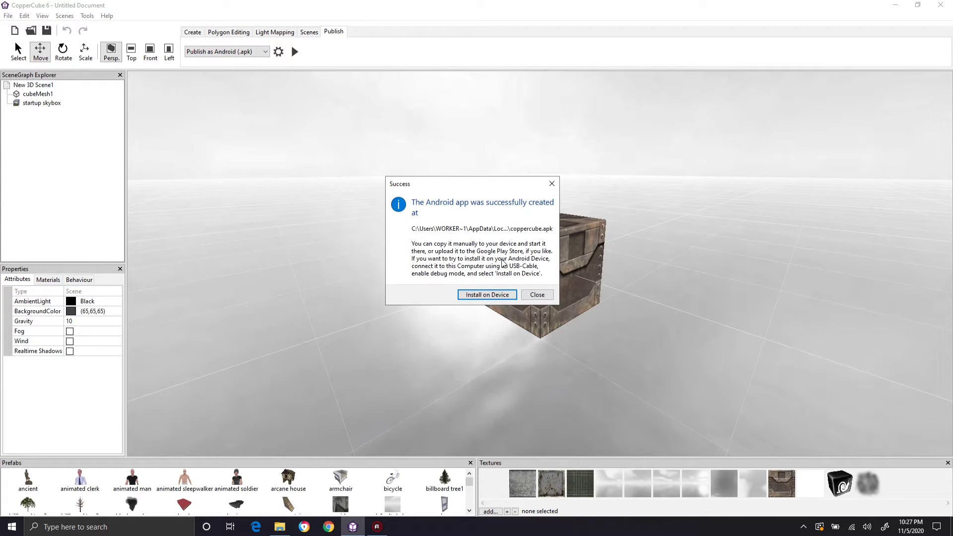
click(552, 184)
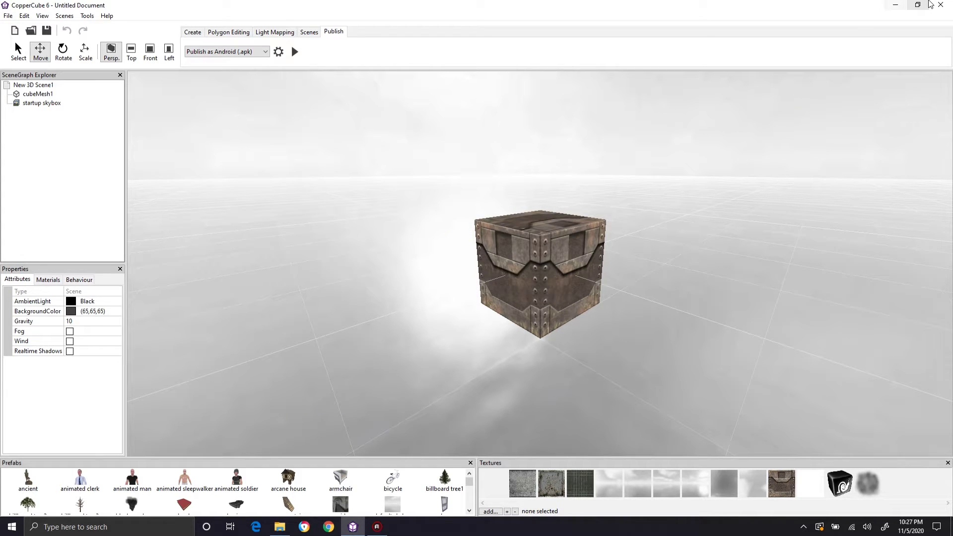
click(917, 5)
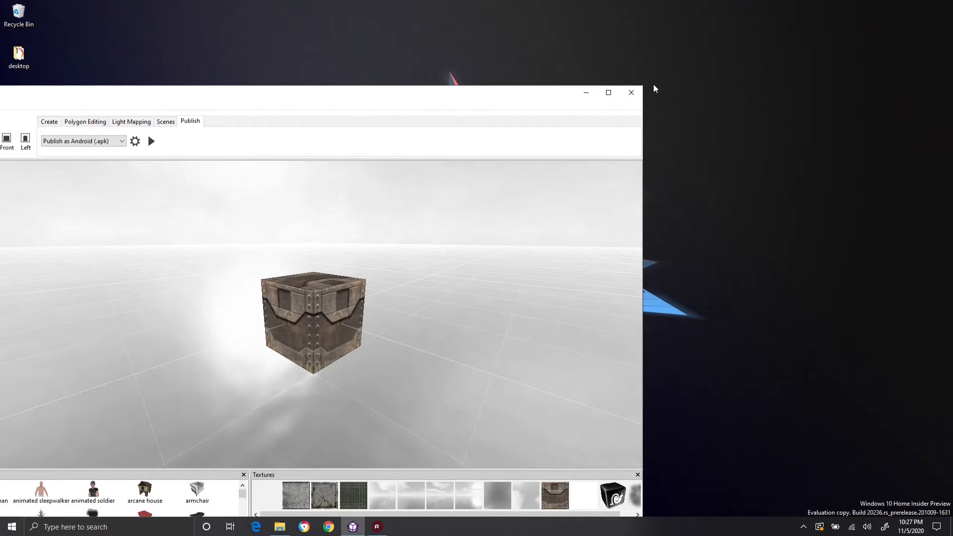
click(608, 92)
click(908, 4)
click(587, 92)
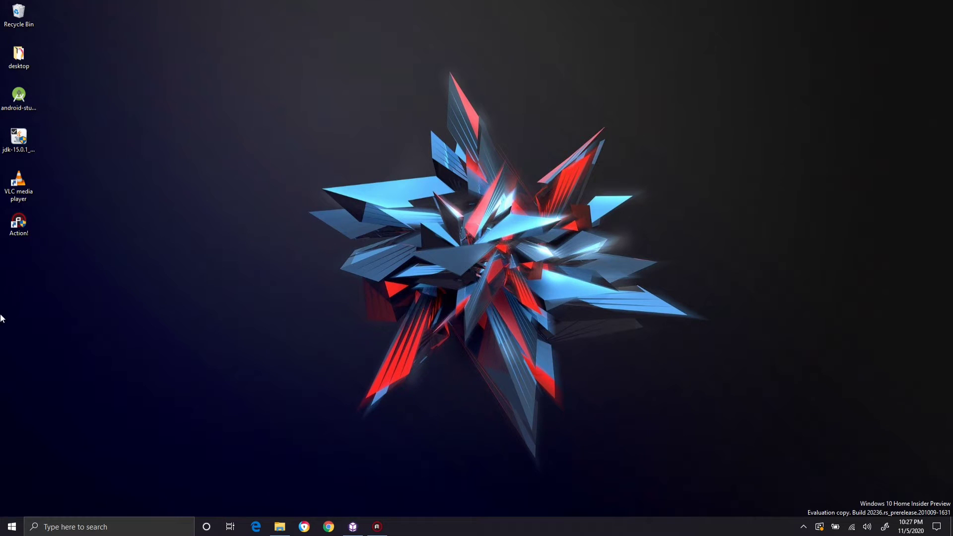
Step: Uninstall Android Studio through Programs and Features, accepting all prompts, then close the window
click(1, 532)
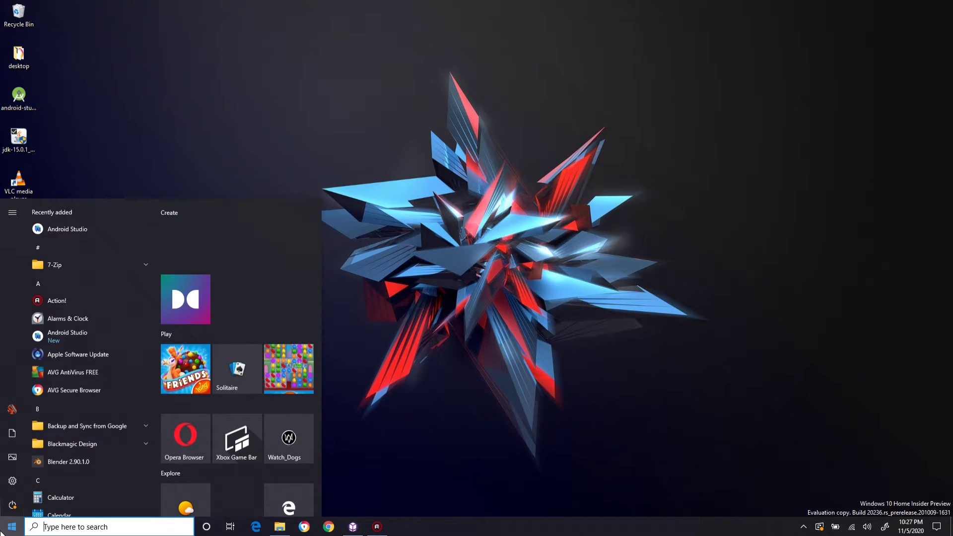
right_click(88, 229)
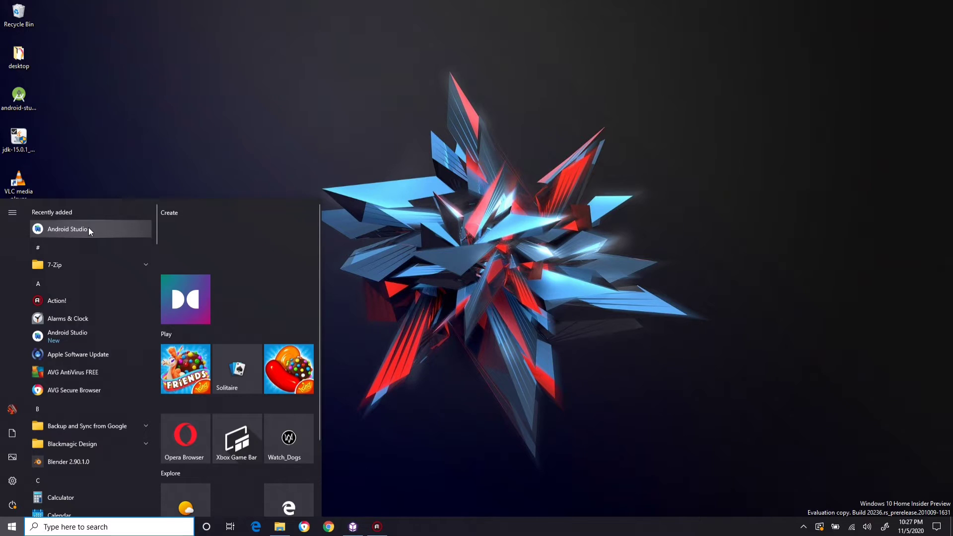
click(126, 271)
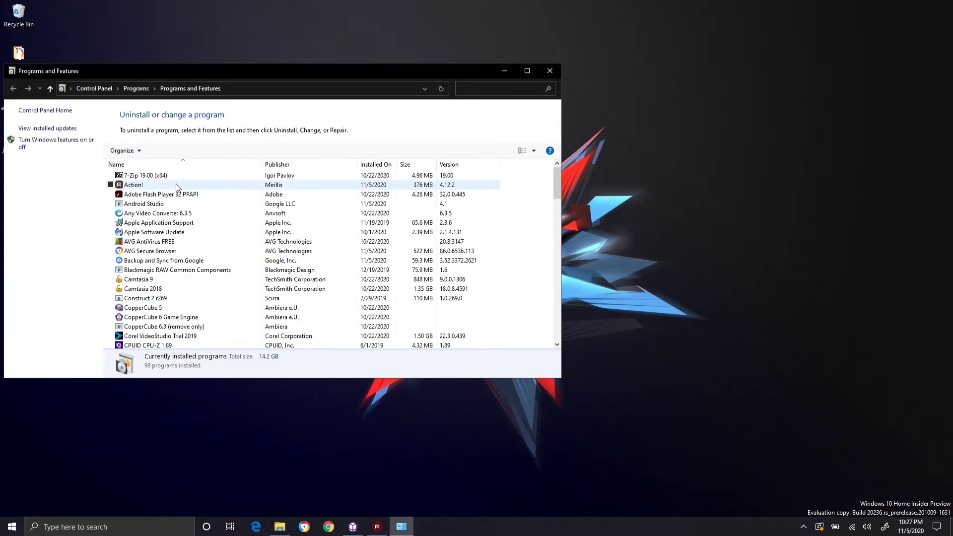
double_click(149, 203)
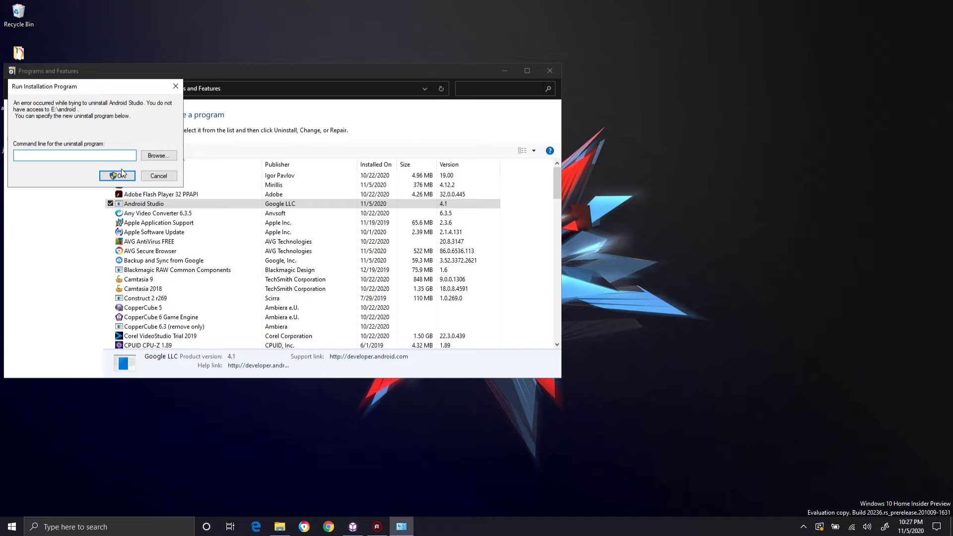
click(120, 176)
click(515, 277)
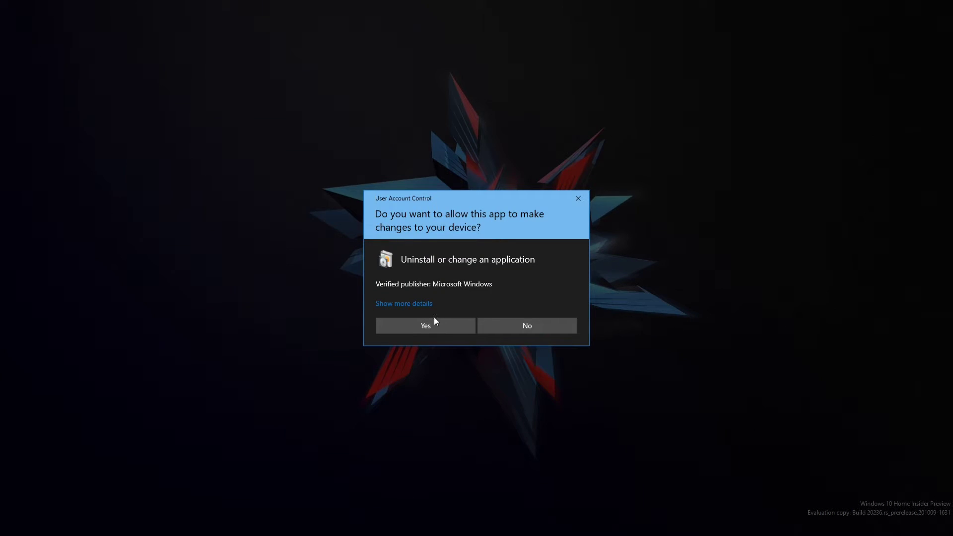
click(435, 318)
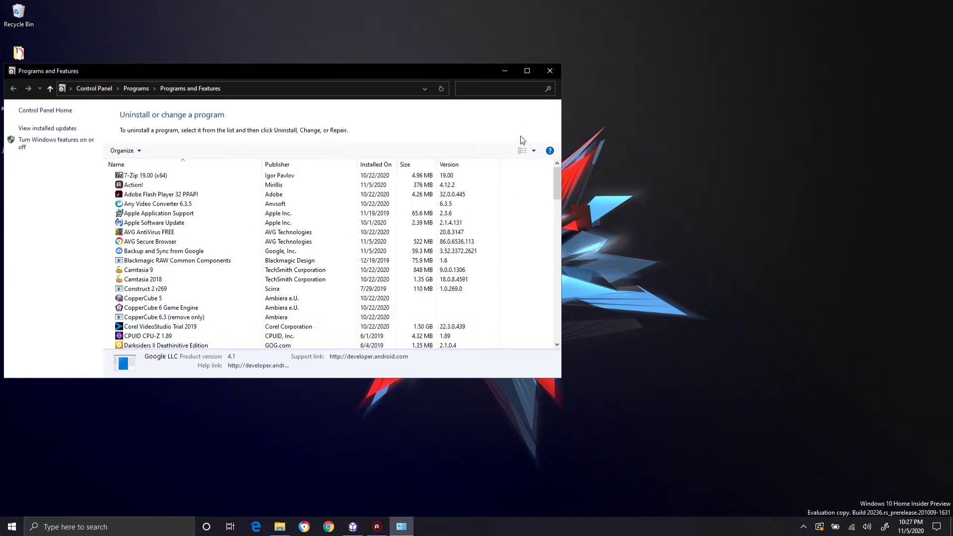
click(550, 70)
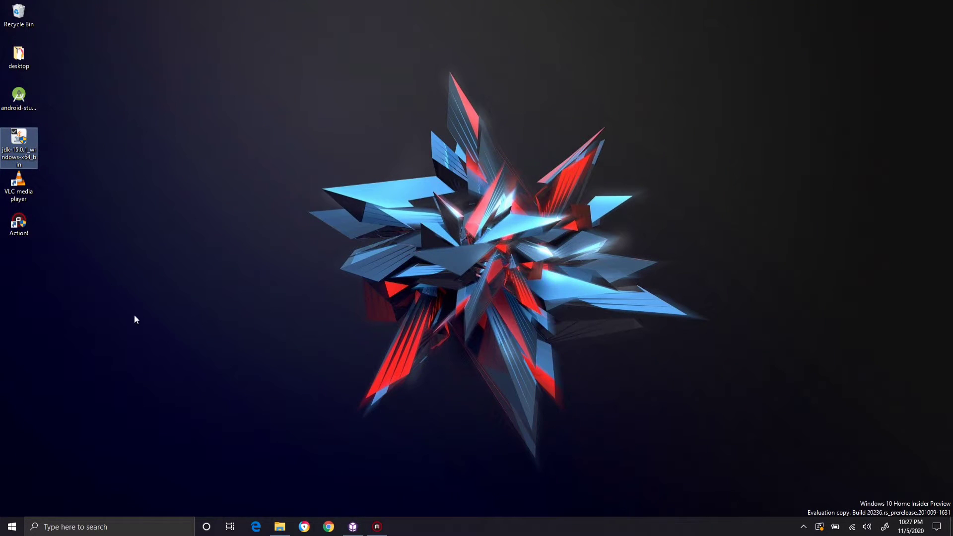
Step: Start the android-studio installer, allow it on the UAC prompt, then minimize CopperCube
click(29, 108)
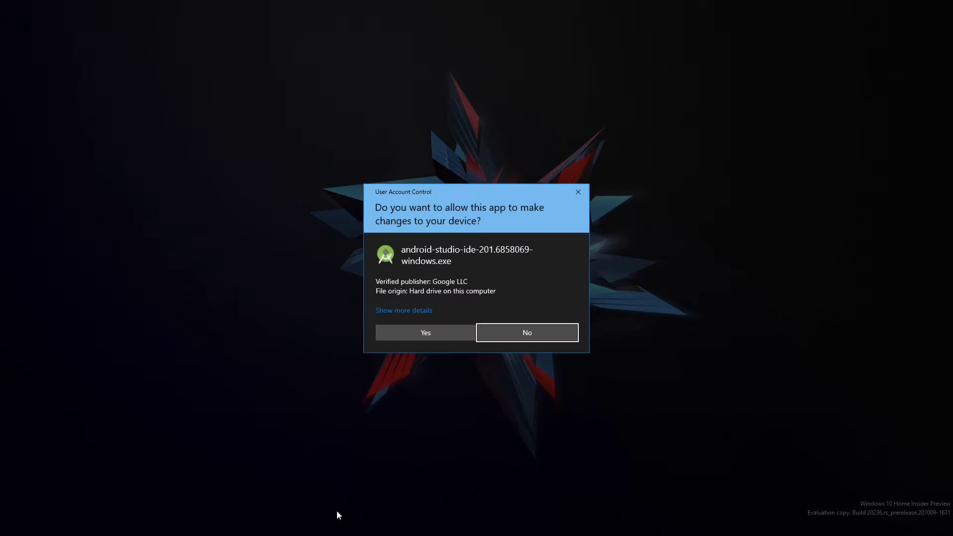
click(414, 336)
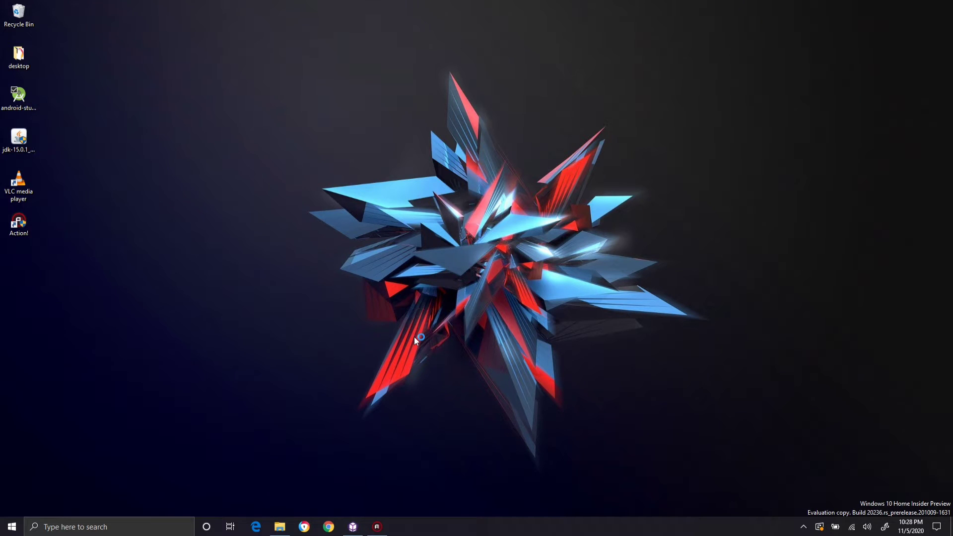
click(353, 527)
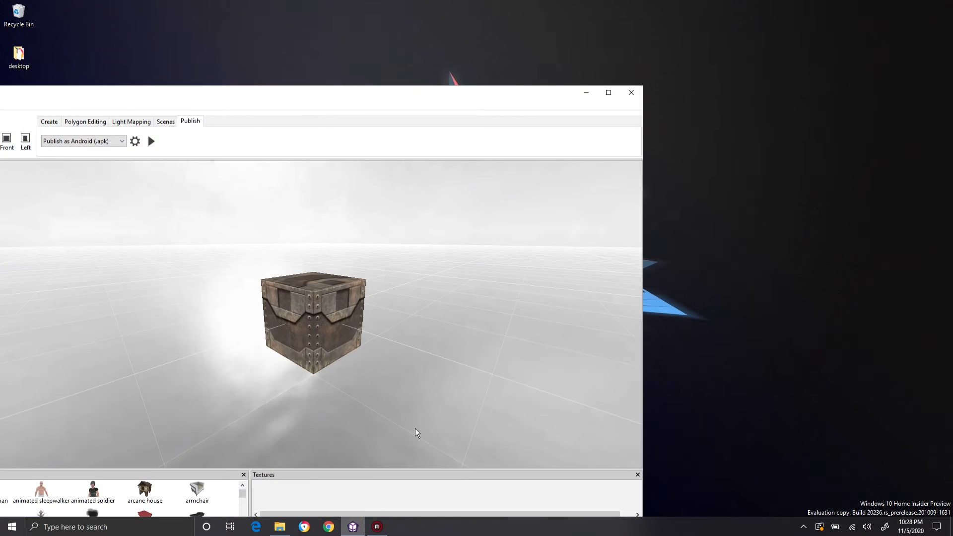
click(608, 93)
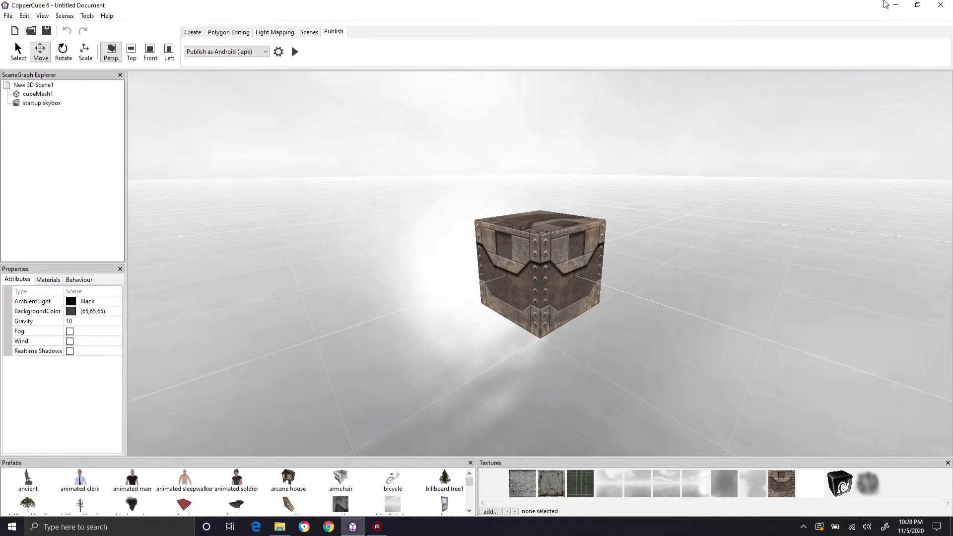
click(896, 5)
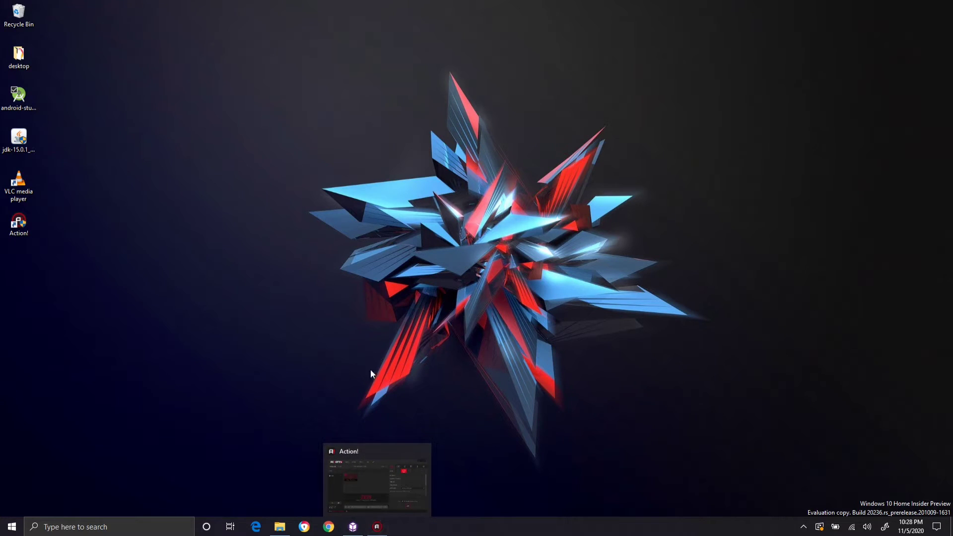
Step: Launch the Android Studio installer and keep both Android Studio and Android Virtual Device components
double_click(19, 119)
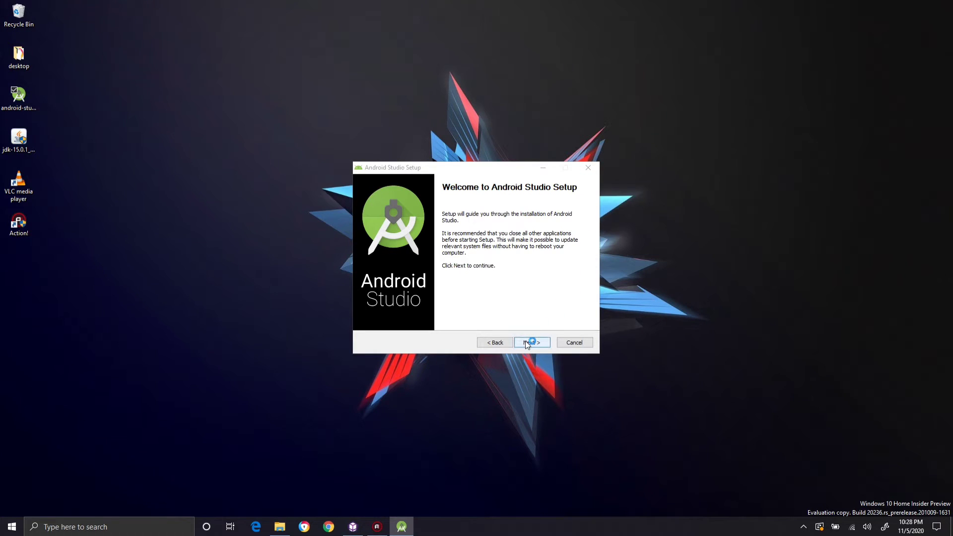
click(573, 342)
click(541, 297)
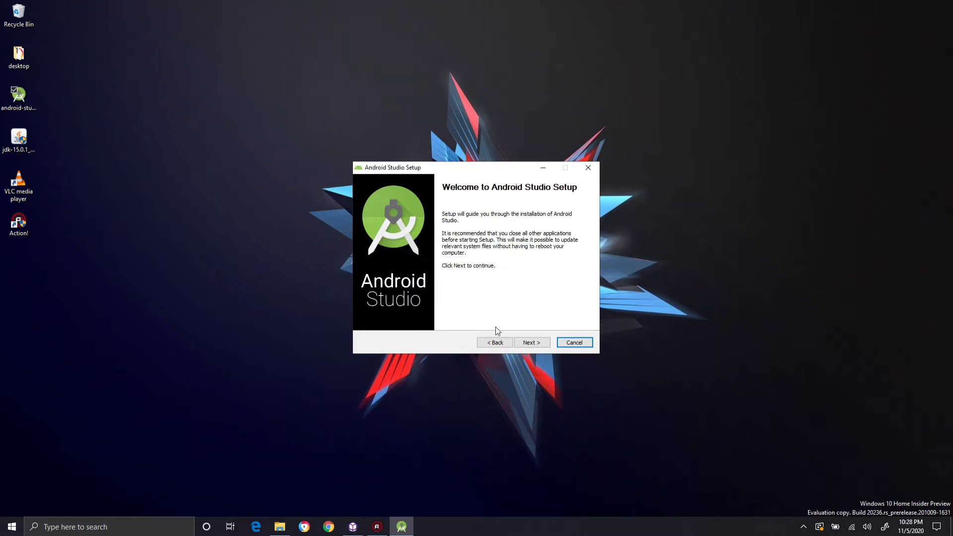
drag(504, 171, 314, 103)
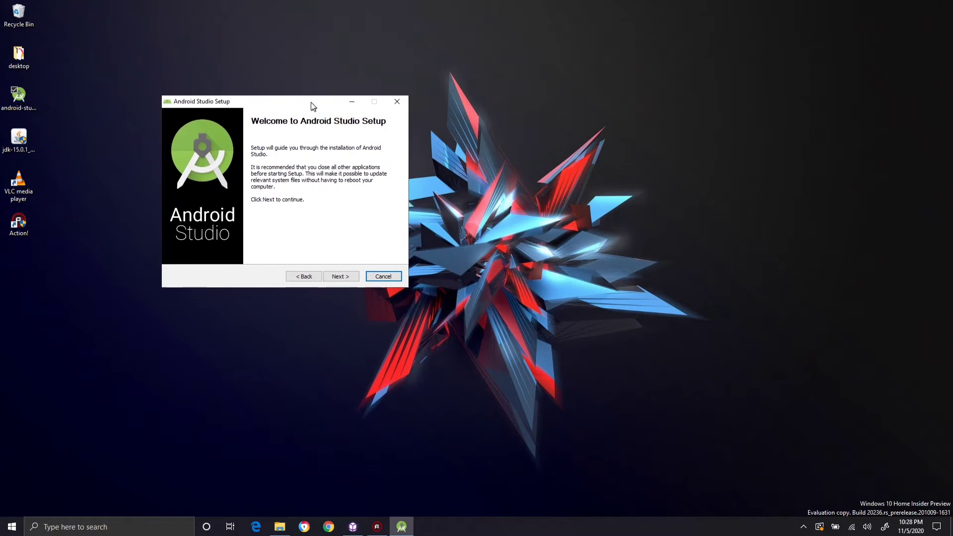
click(347, 274)
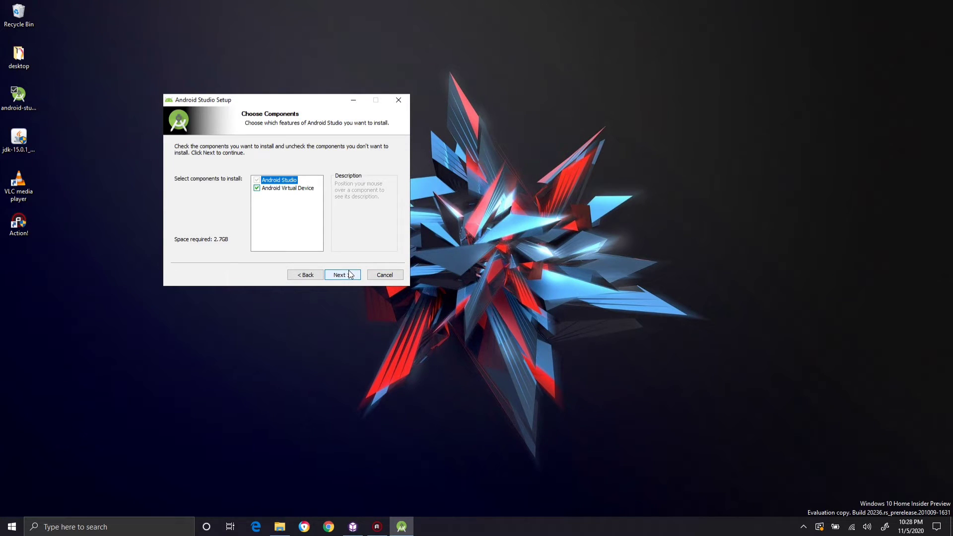
click(306, 189)
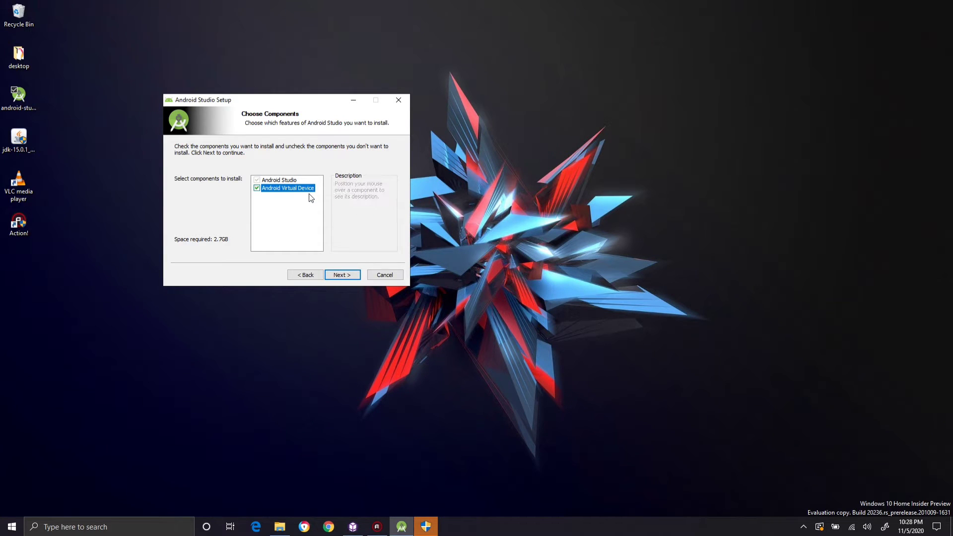
click(342, 275)
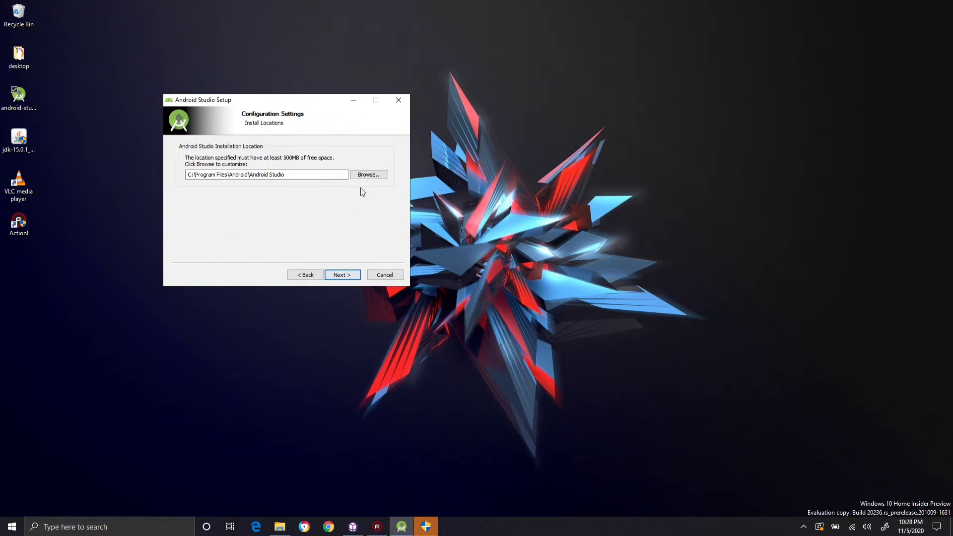
Step: Set the install location to a new androidsdk folder under E:\androidstuff
click(370, 175)
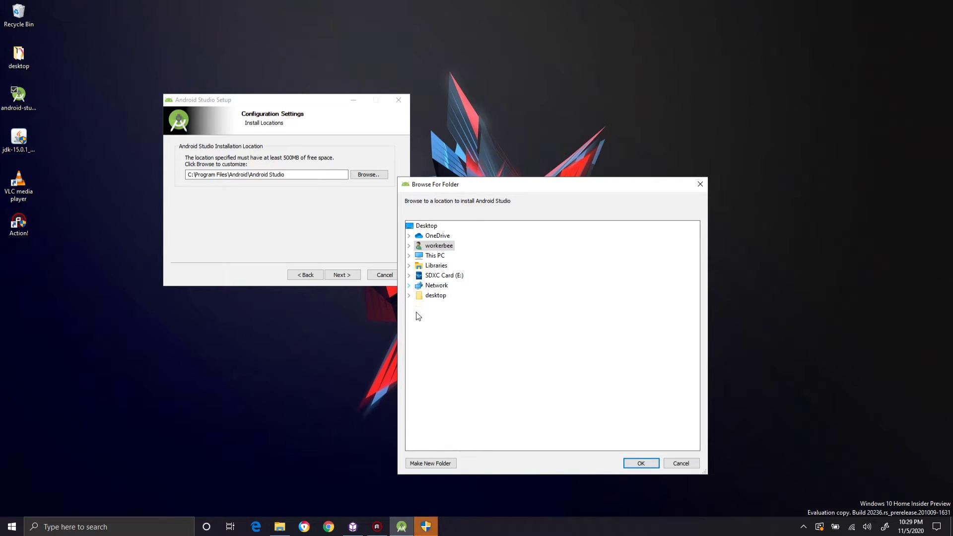
double_click(453, 276)
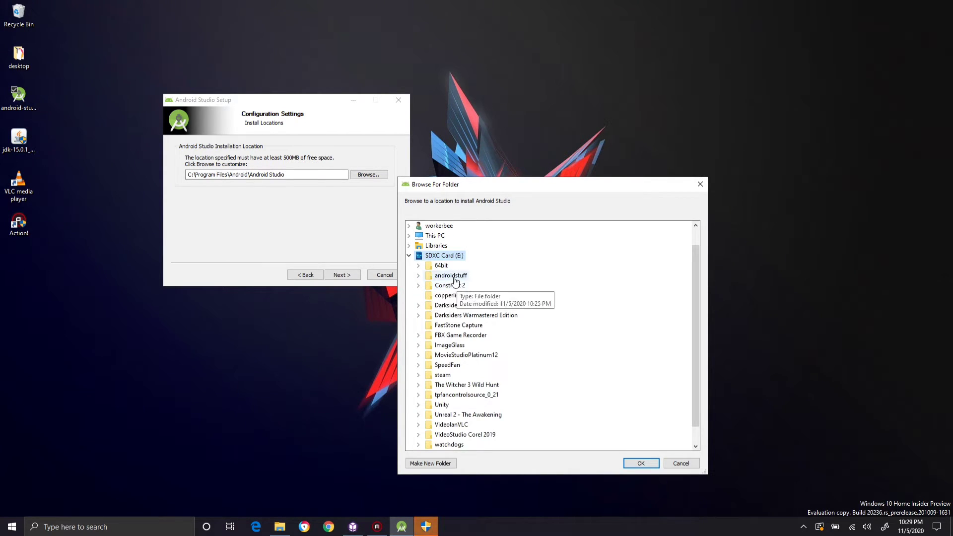
double_click(451, 275)
click(430, 463)
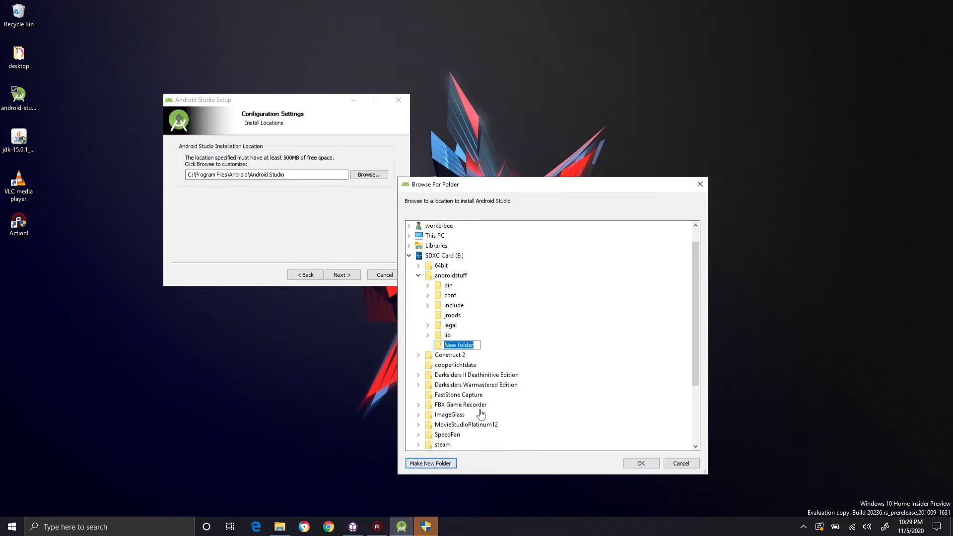
text(and)
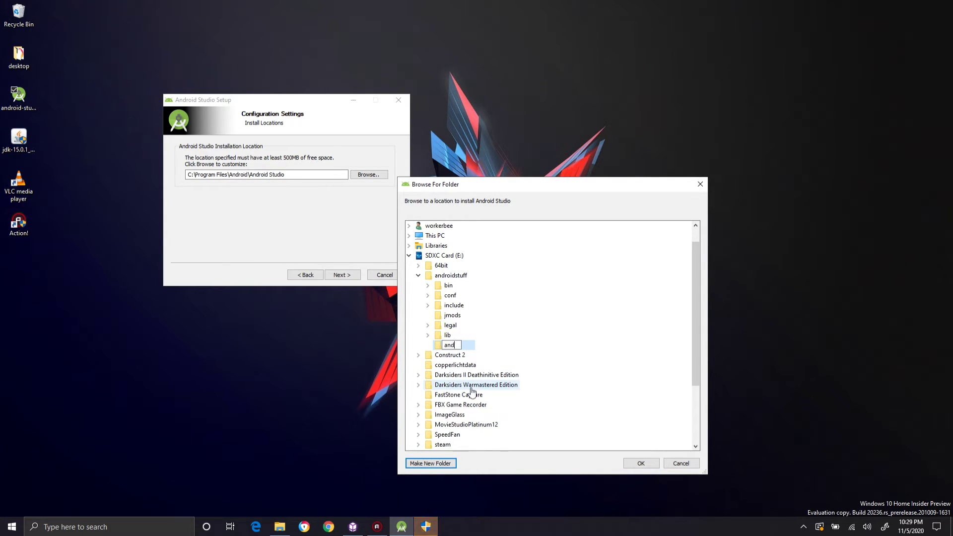
text(roidsdk)
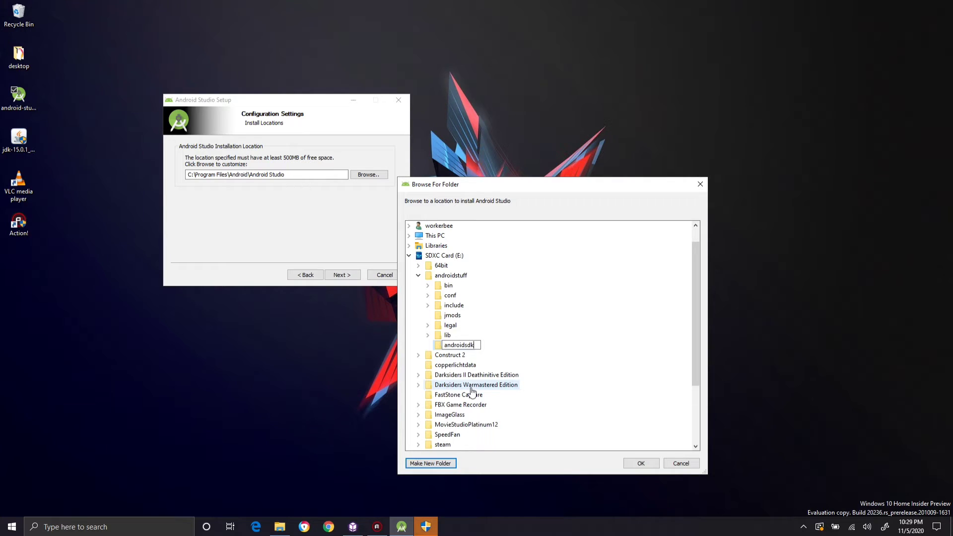
click(641, 463)
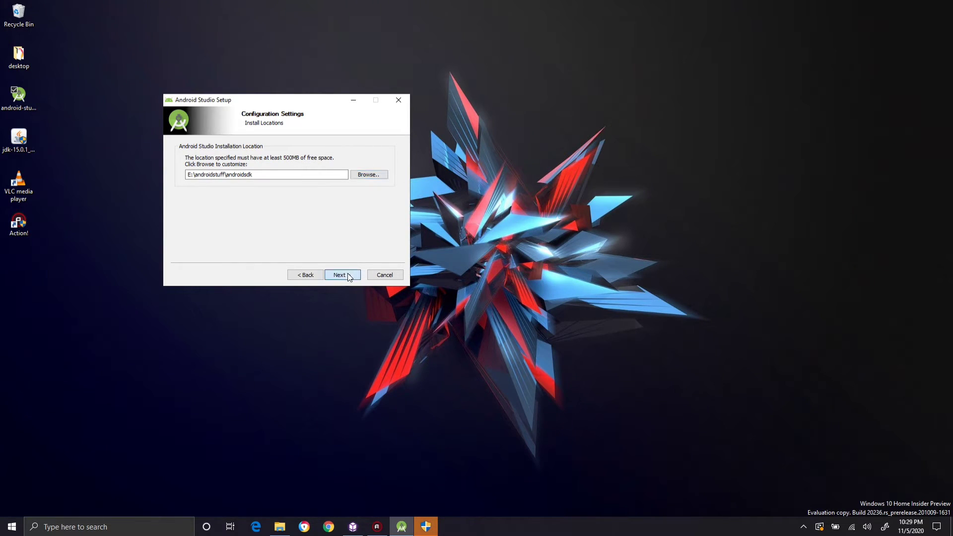
Step: Start the installation and dismiss the permission prompt without approving
click(348, 275)
click(348, 274)
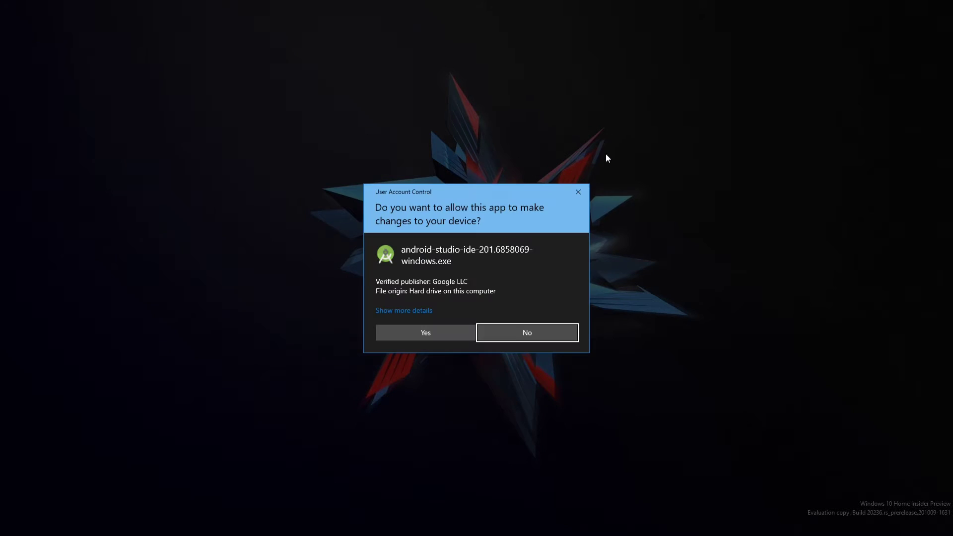
click(578, 193)
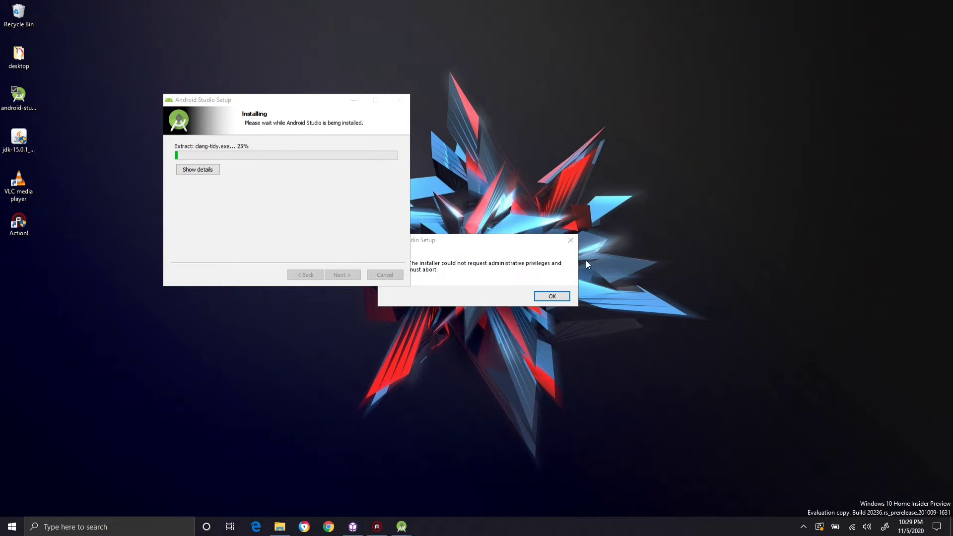
Step: Dismiss the administrative privileges error and show the installation details until Installation Complete
click(560, 297)
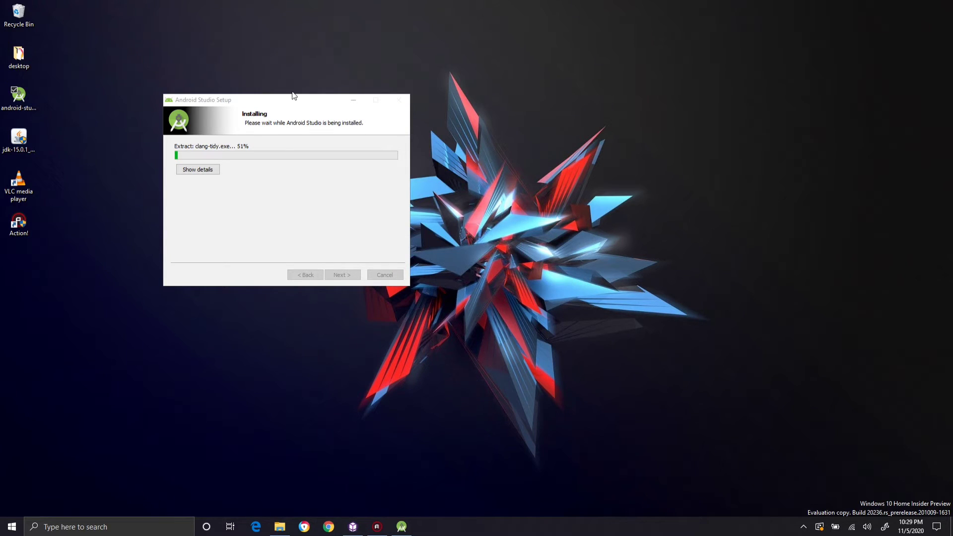
drag(294, 101, 556, 75)
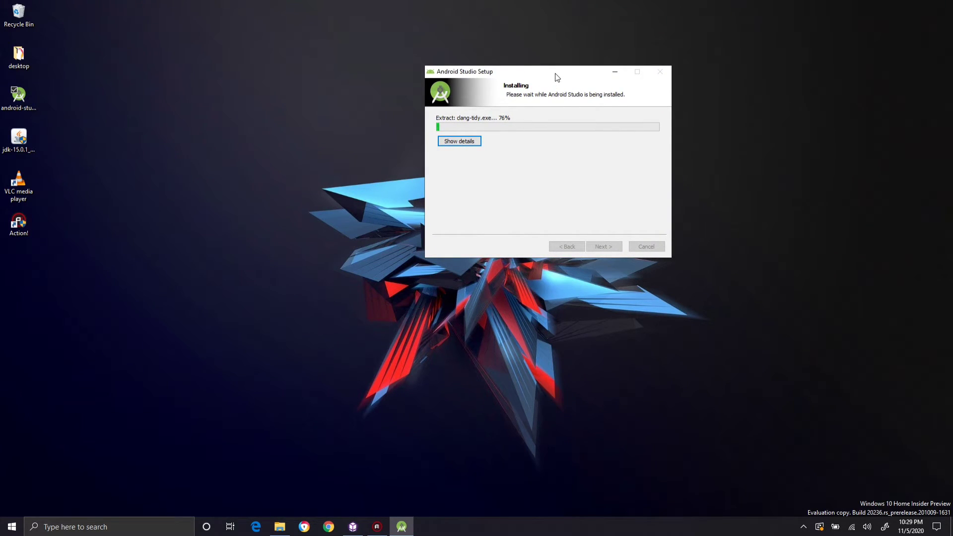
click(454, 141)
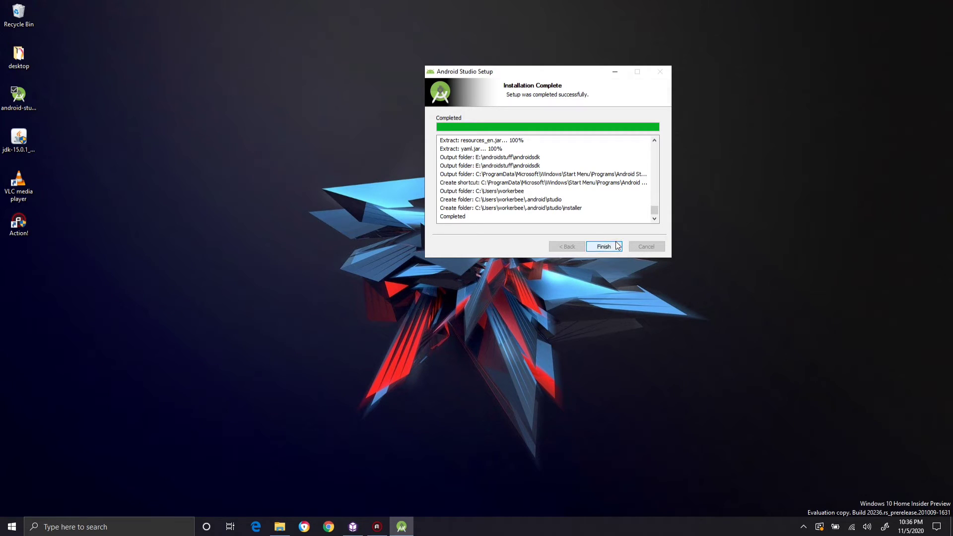
Step: Finish Android Studio Setup with Start Android Studio checked to reach the Welcome window
click(617, 246)
click(604, 246)
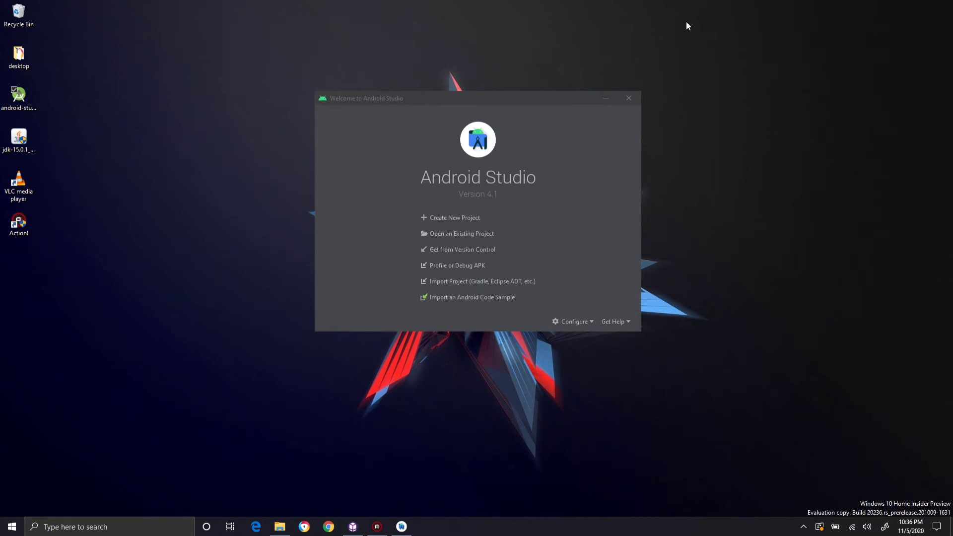
Step: Look over the SDK Platforms and SDK Tools lists in the SDK Manager, then close it
click(558, 321)
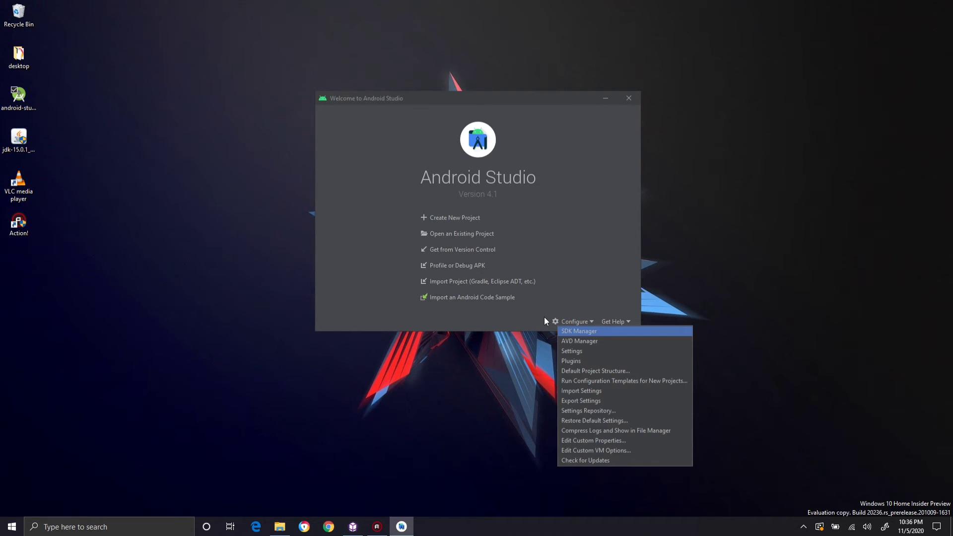
click(590, 335)
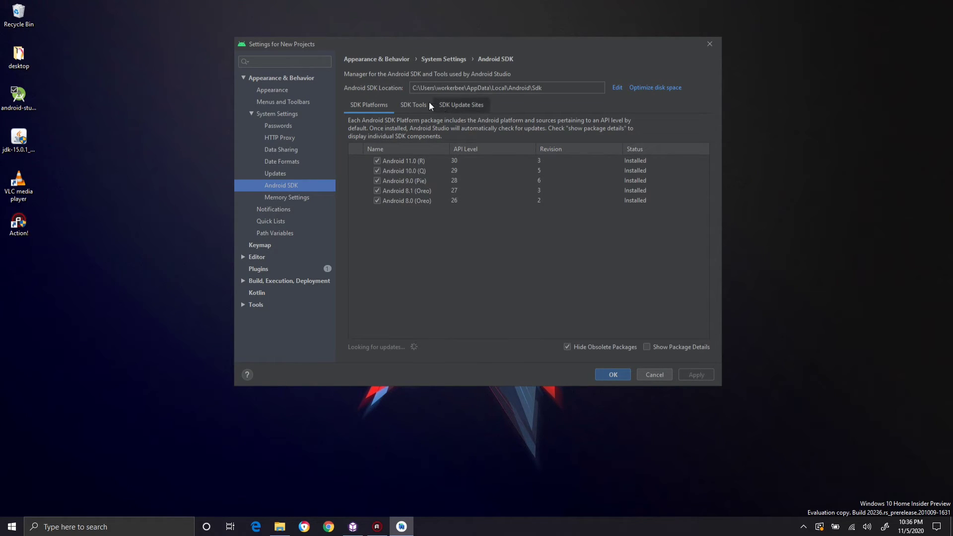
click(415, 105)
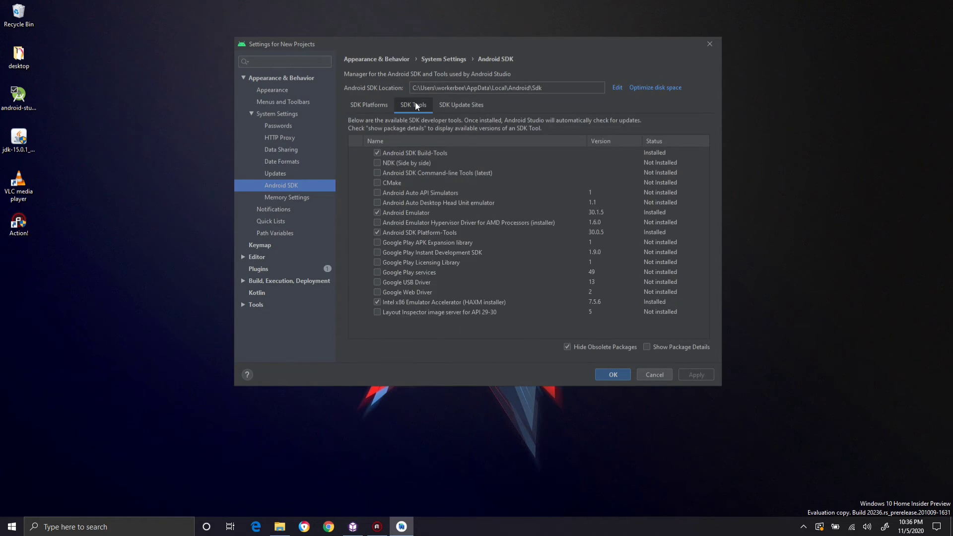
click(363, 105)
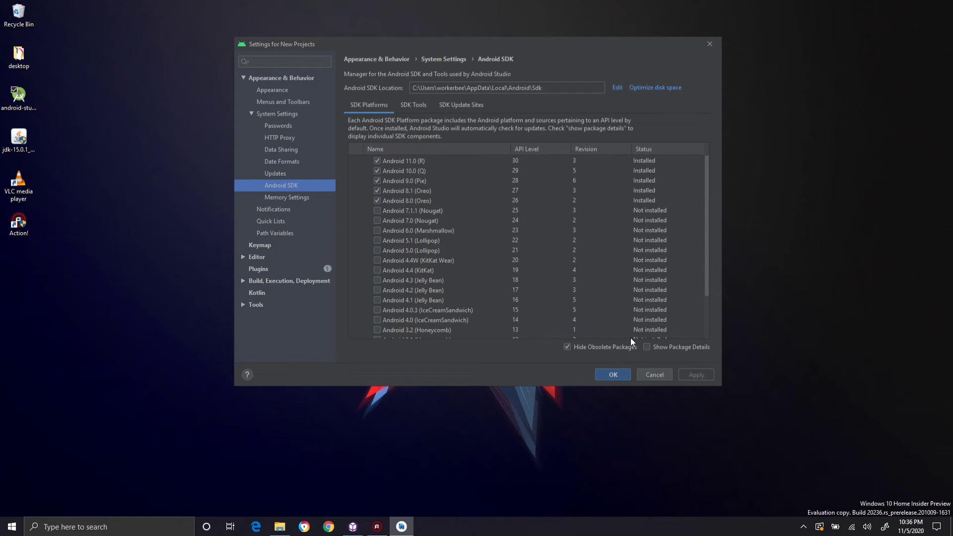
click(613, 374)
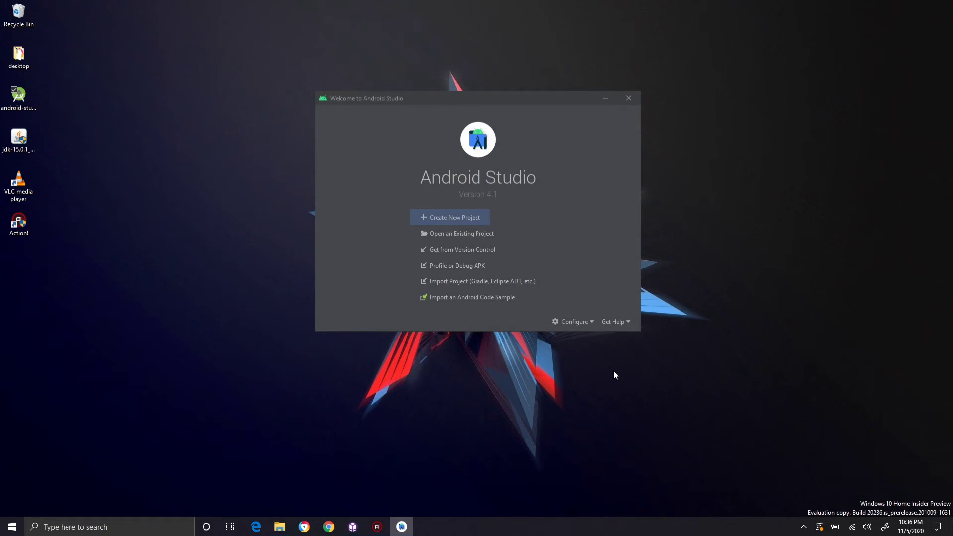
Step: Reopen the SDK Manager and show package details for each installed platform
click(576, 323)
click(580, 330)
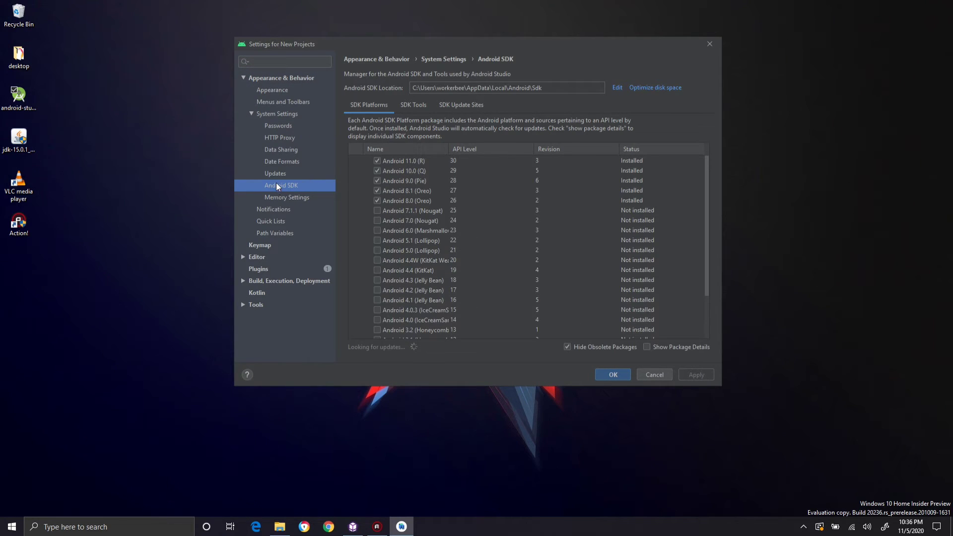
drag(400, 201, 399, 162)
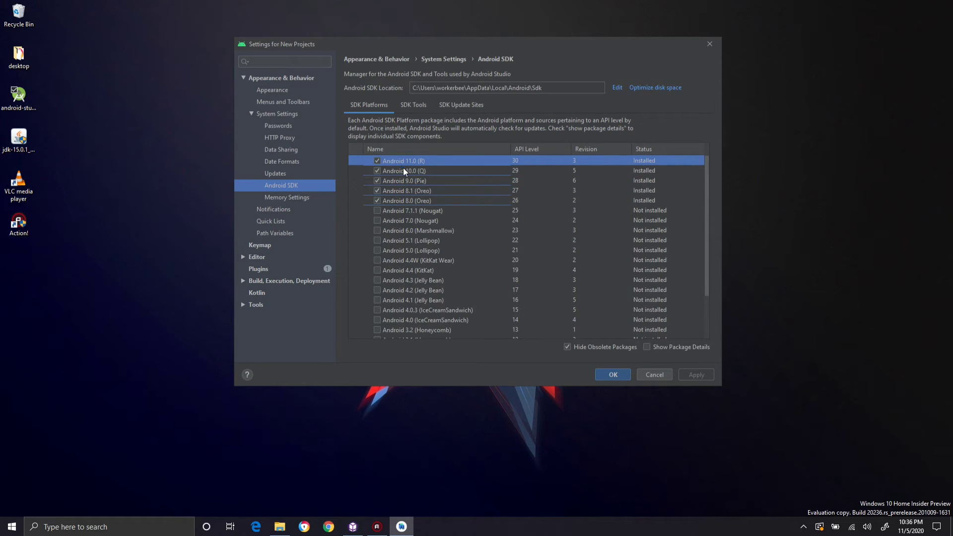
click(647, 347)
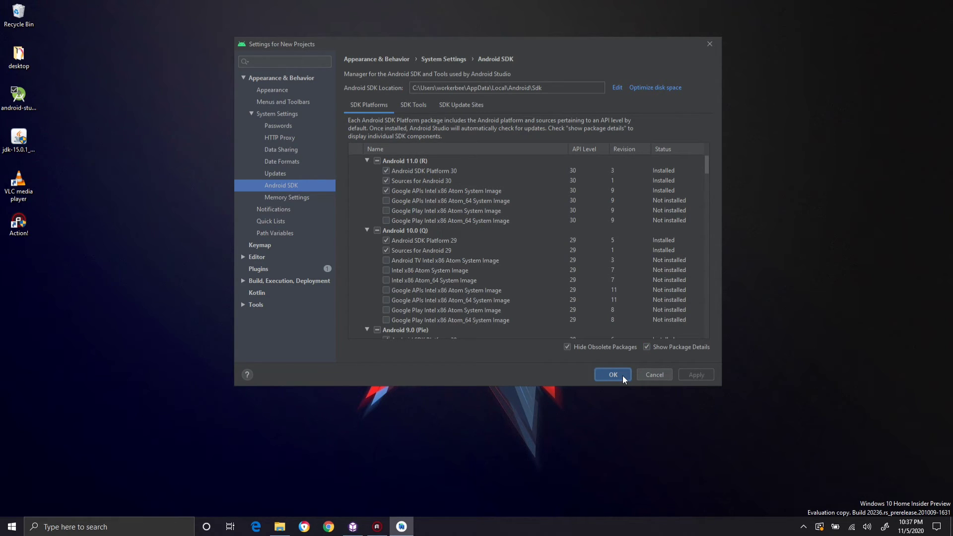
Step: Select and copy the full Android SDK Location path, then close the settings with OK
click(560, 88)
drag(533, 88, 451, 88)
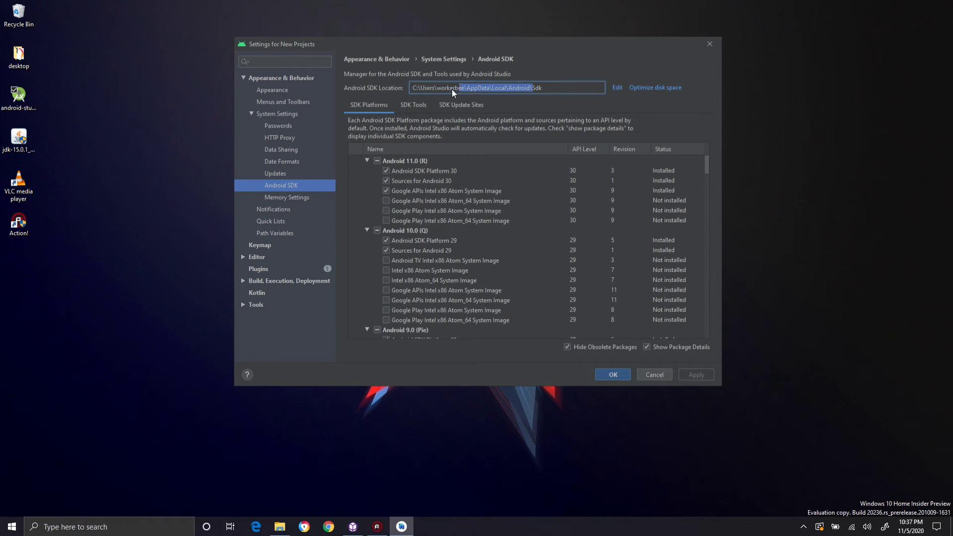
click(569, 88)
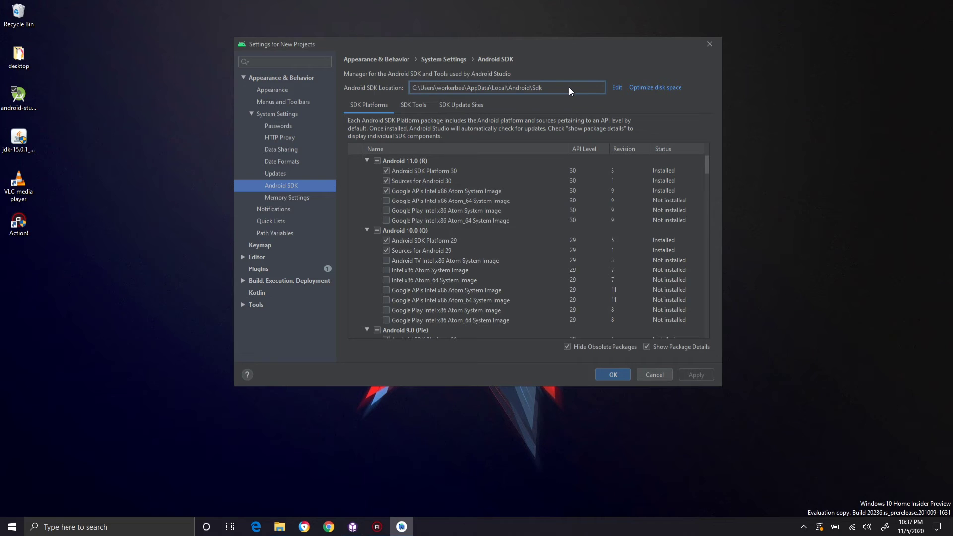
triple_click(568, 87)
key(ctrl+c)
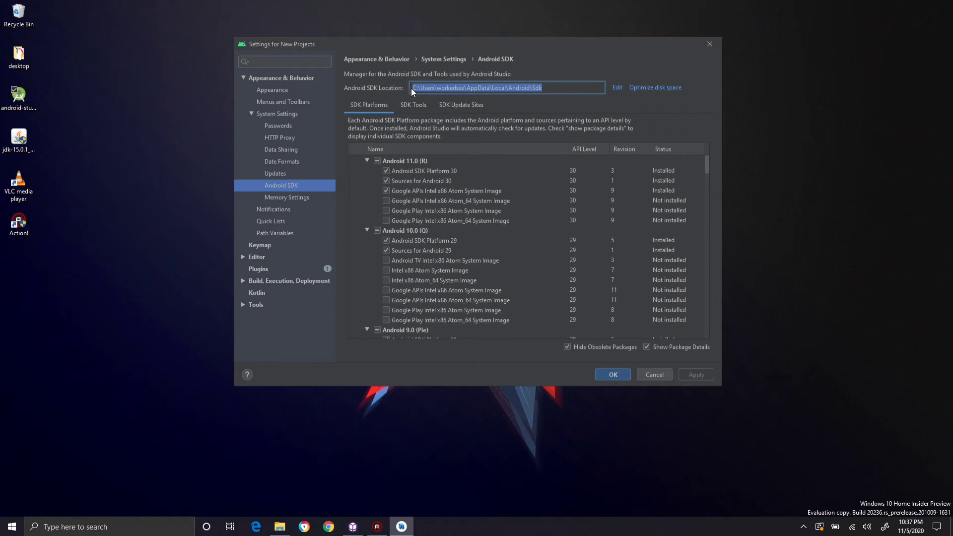
click(626, 374)
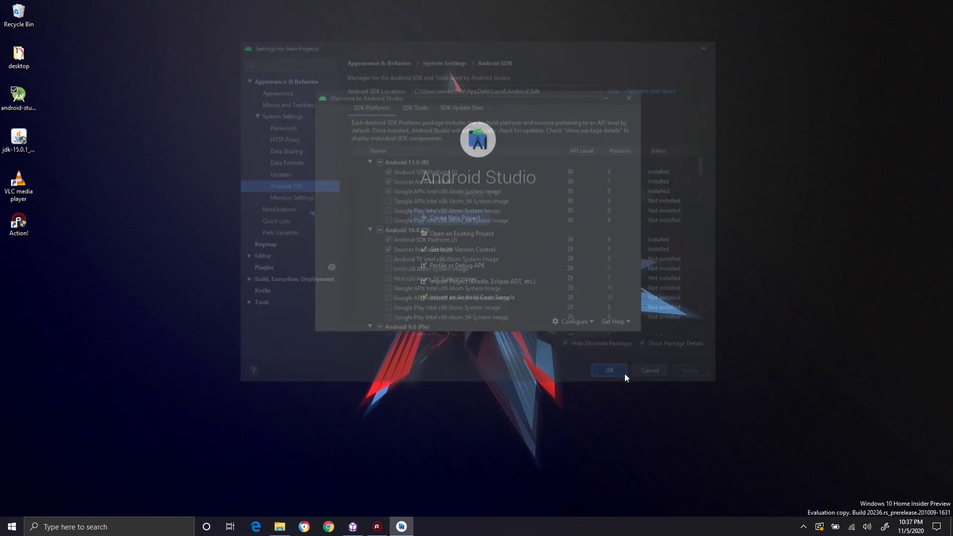
Step: Back in CopperCube, set the Android SDK Path to the pasted AppData\Local\Android\Sdk folder
click(624, 102)
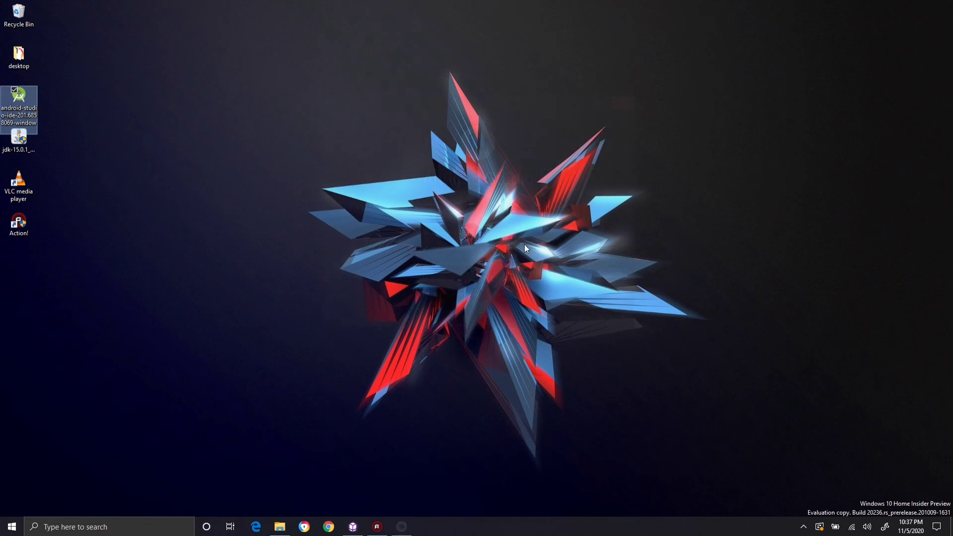
click(354, 527)
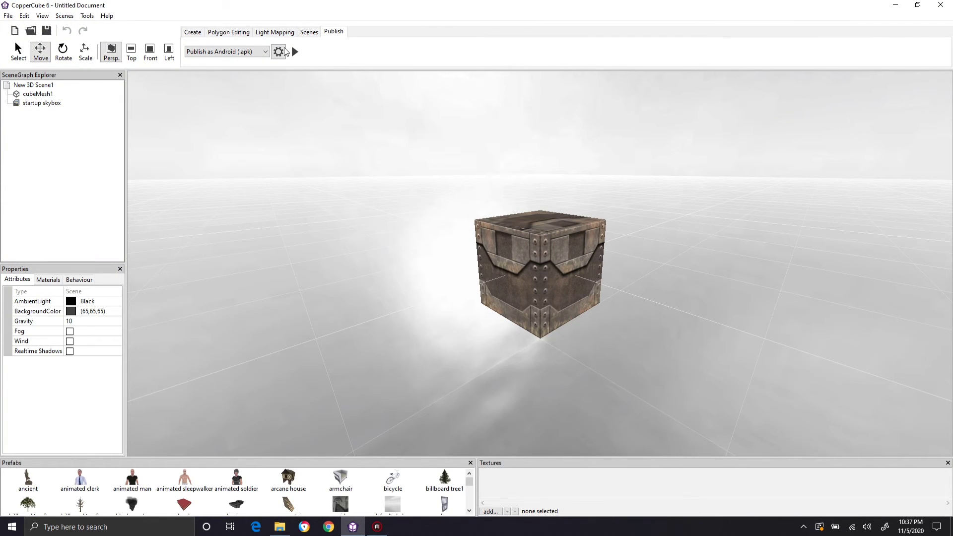
click(280, 52)
click(475, 142)
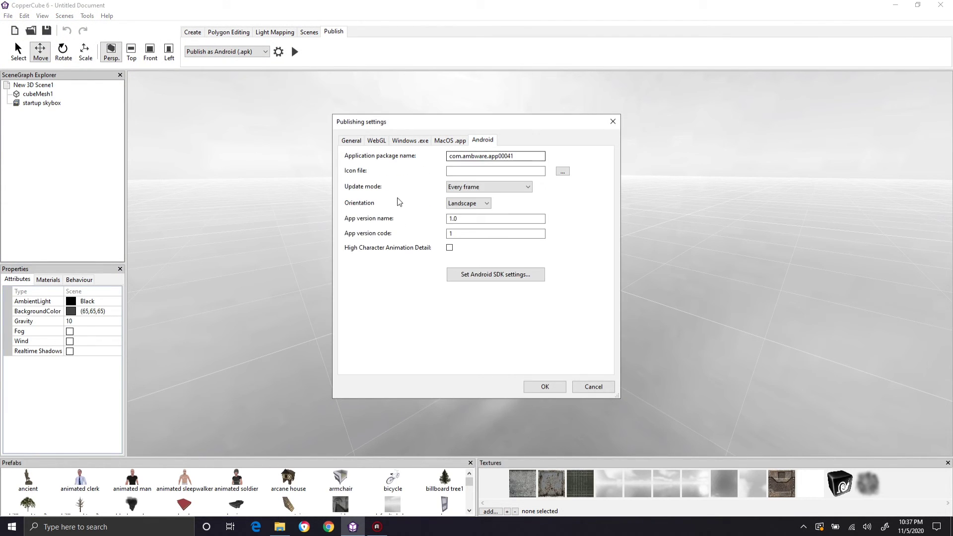
click(483, 278)
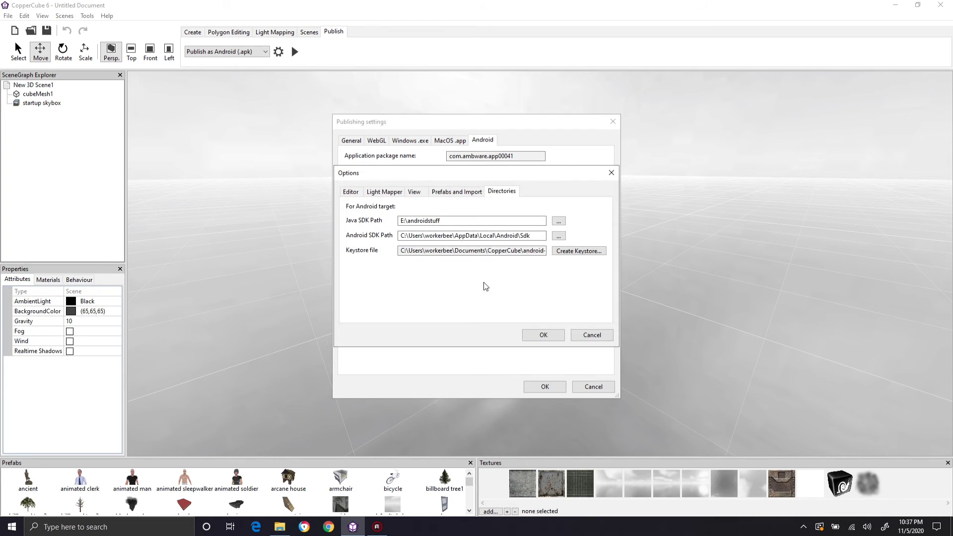
click(557, 236)
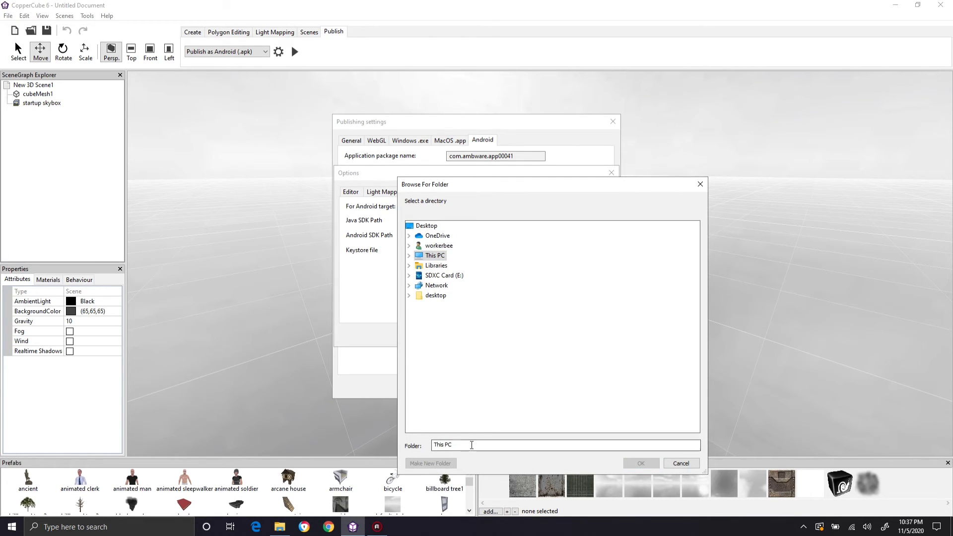
drag(474, 445, 359, 442)
key(ctrl+v)
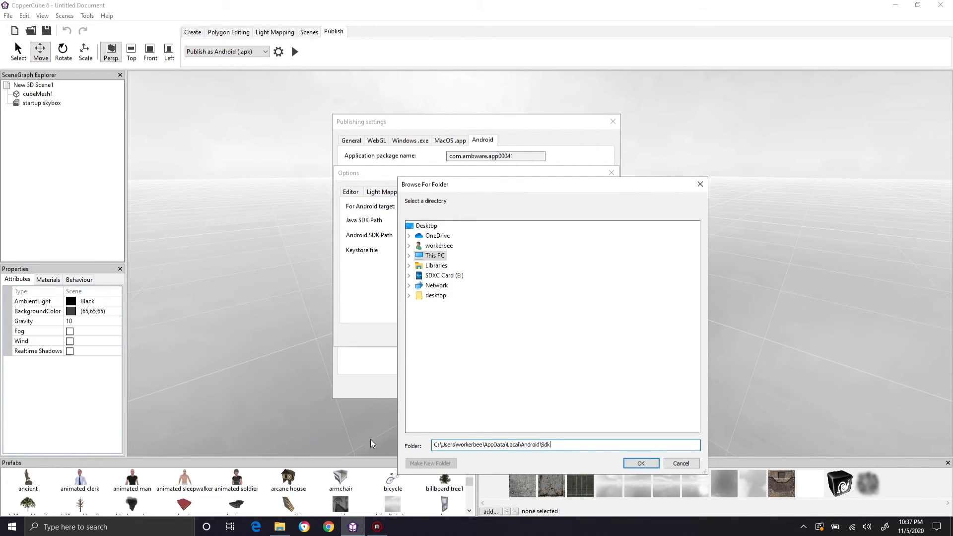
click(637, 462)
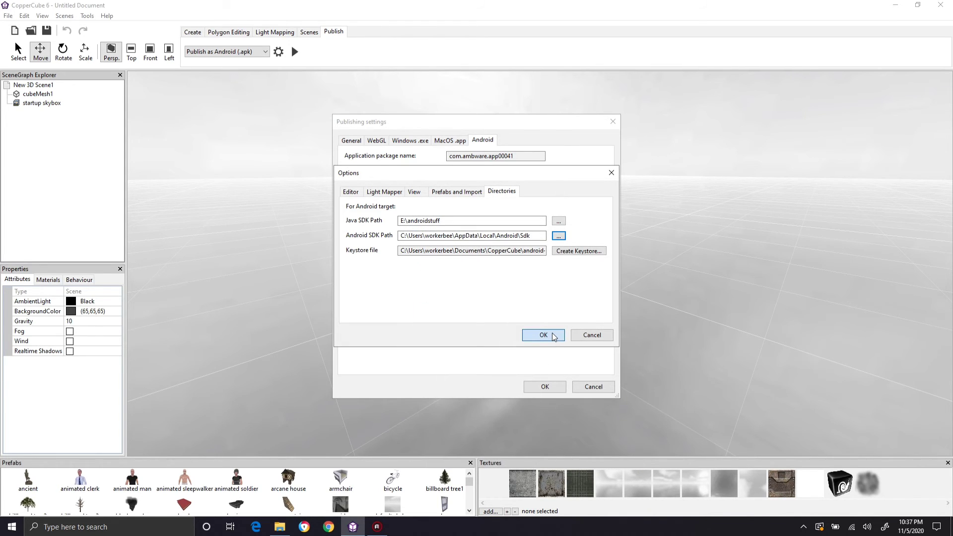
Step: Keep using the existing keystore and close the publishing settings
click(564, 251)
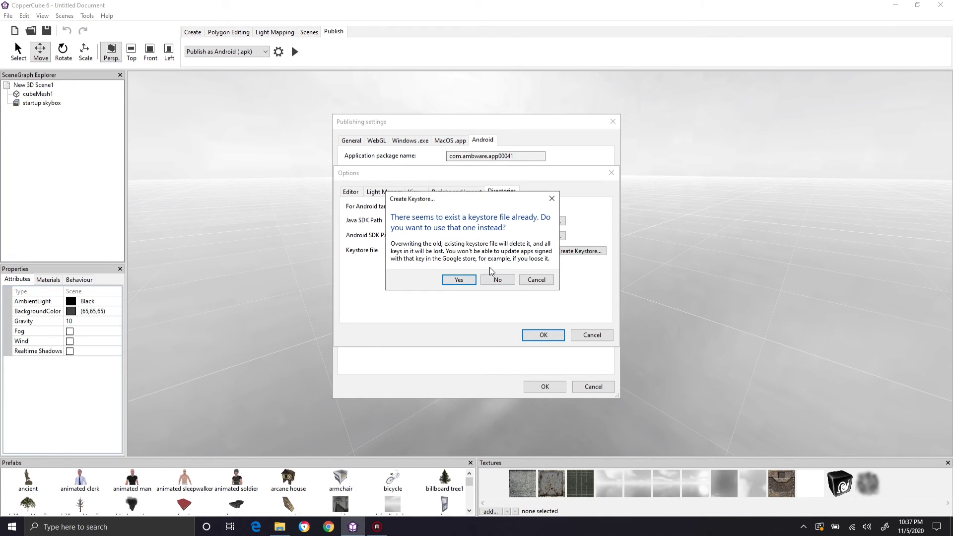
click(456, 281)
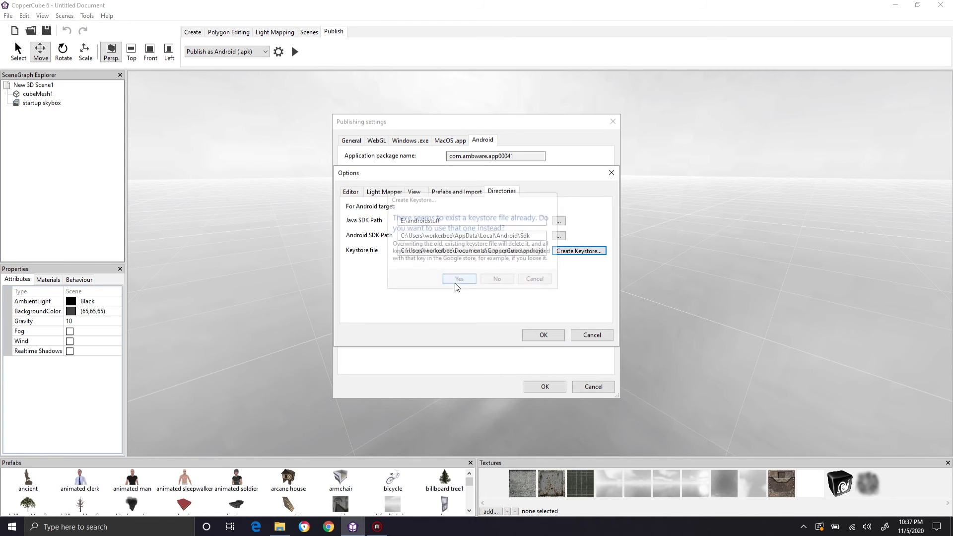
click(546, 335)
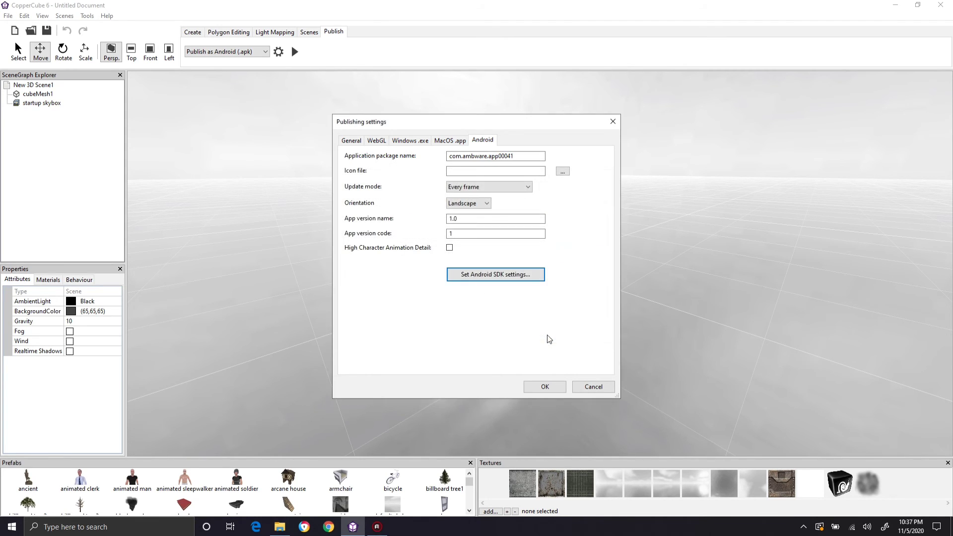
click(545, 386)
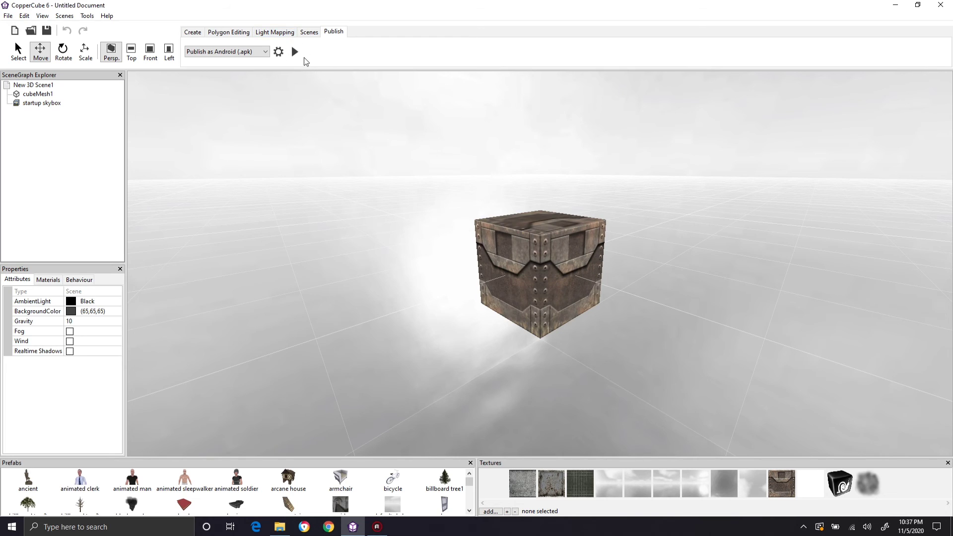
Step: Publish the scene, save it as jj on the Desktop, then republish it as jj.apk
click(299, 52)
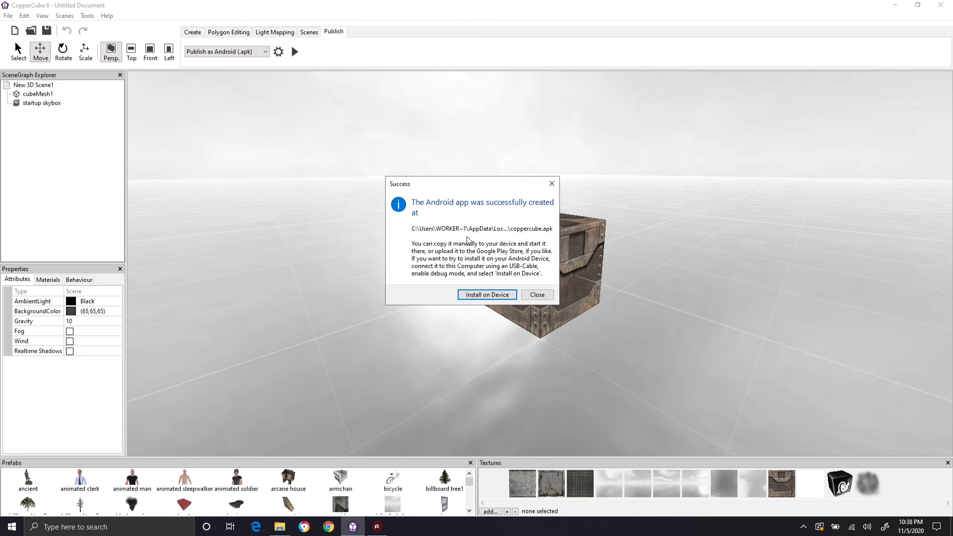
click(551, 183)
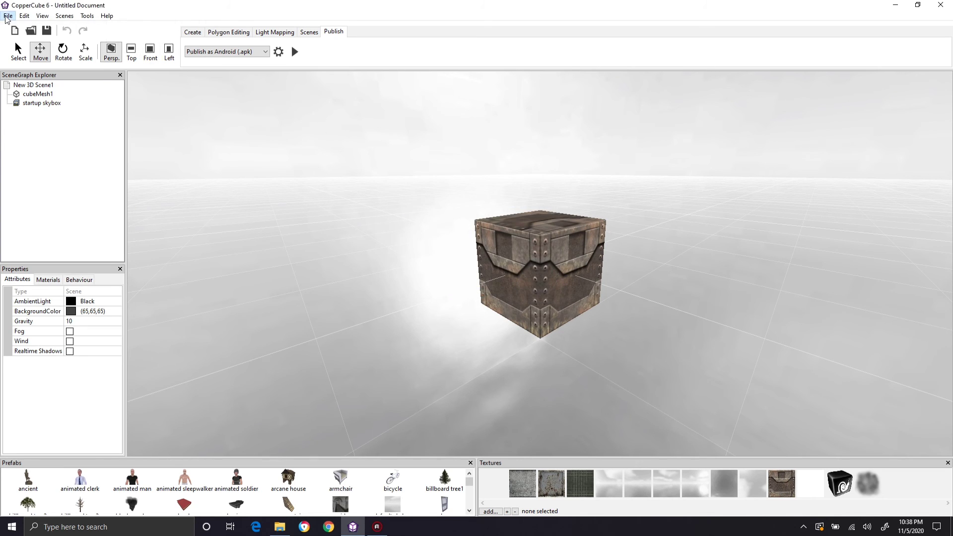
click(8, 15)
click(43, 77)
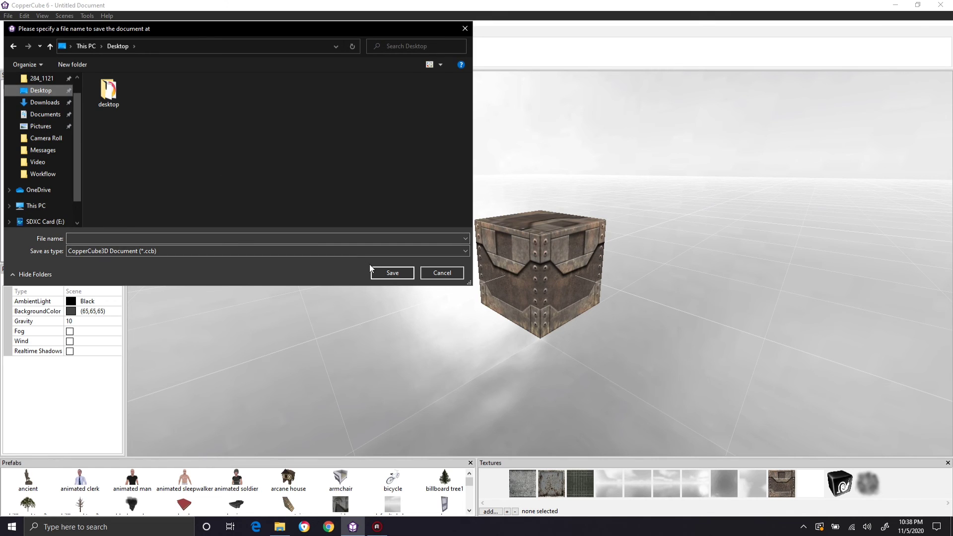
click(357, 239)
text(jj)
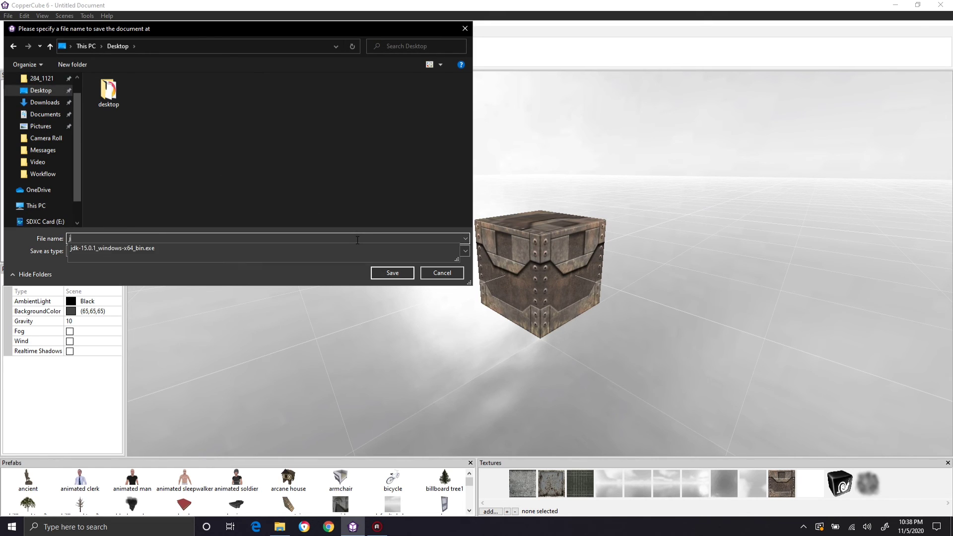
click(400, 274)
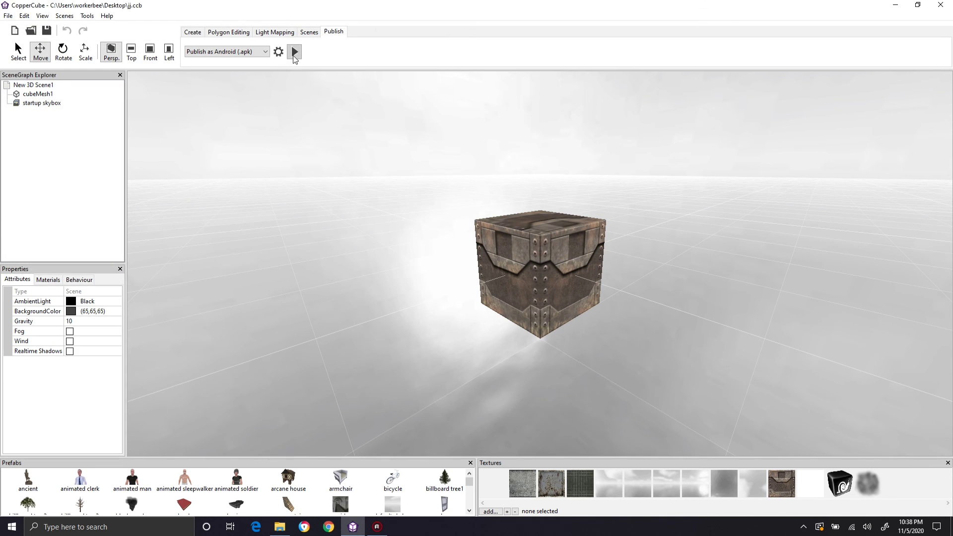
click(293, 56)
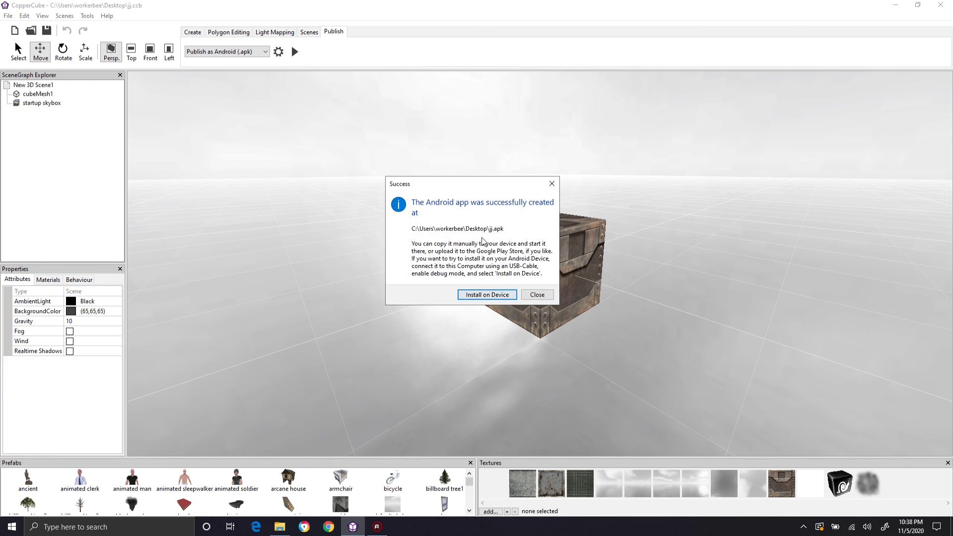
click(537, 295)
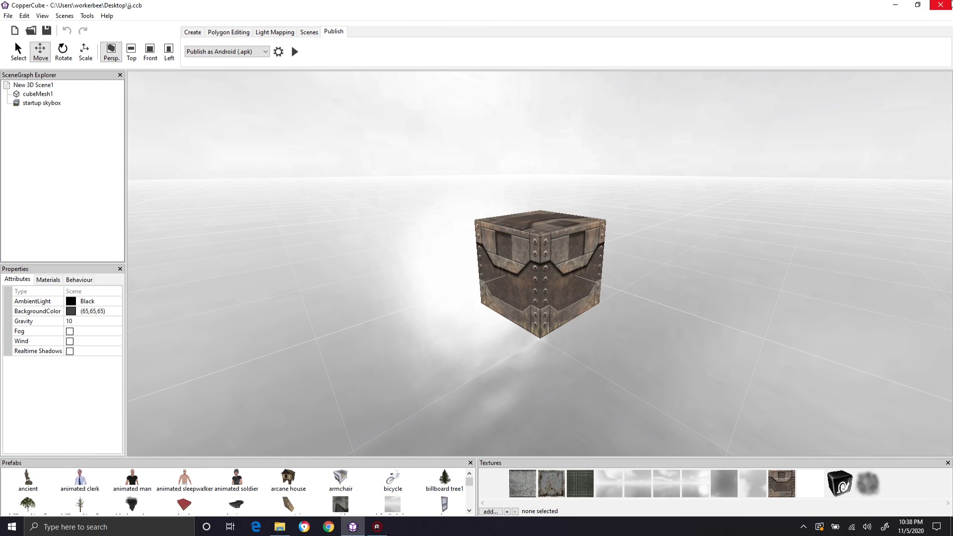
Step: Quit CopperCube and move the jj.apk desktop icon directly beneath the jj scene file
click(940, 5)
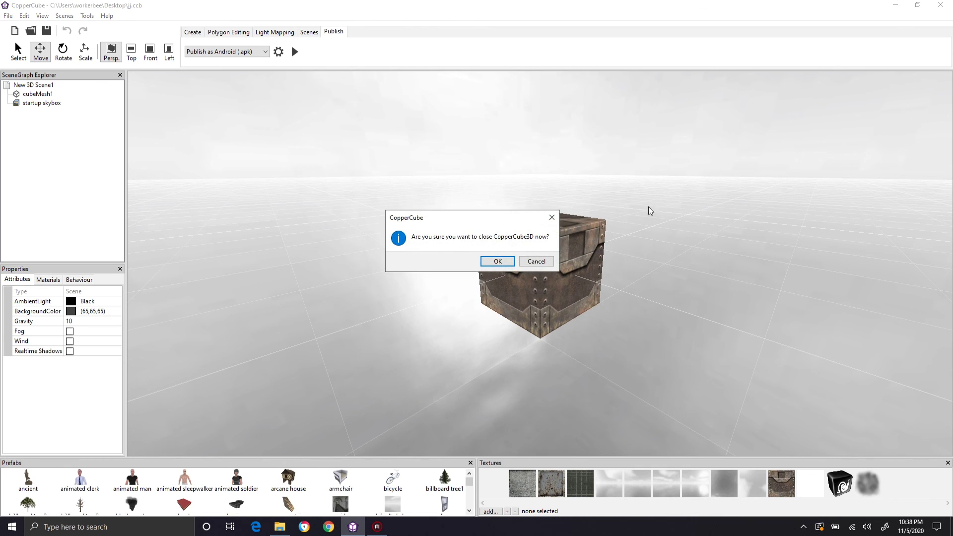
click(511, 263)
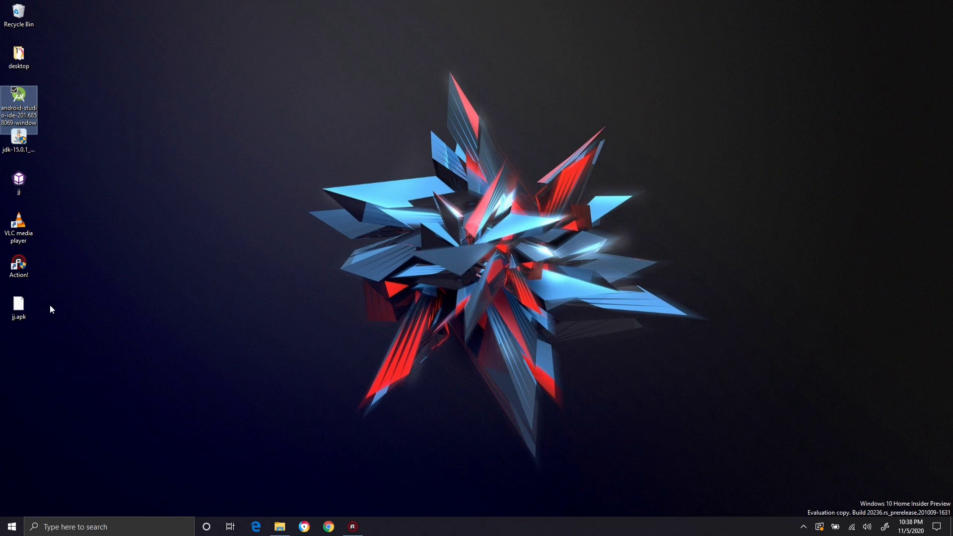
drag(19, 305, 313, 203)
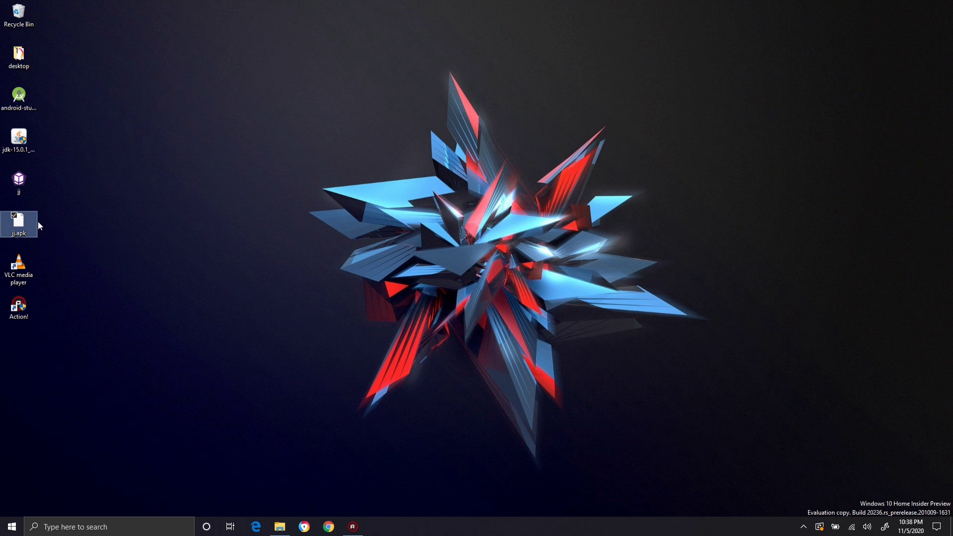
mouse_move(37, 223)
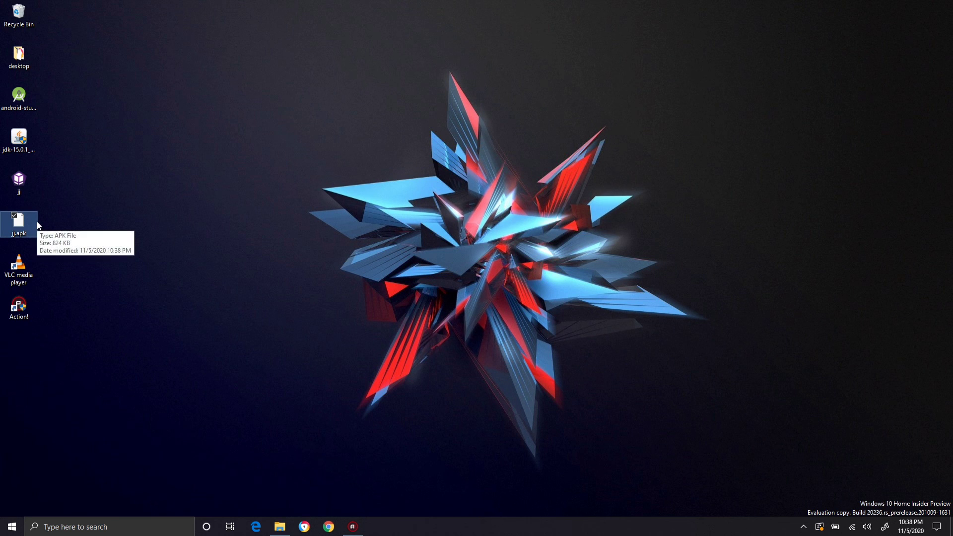